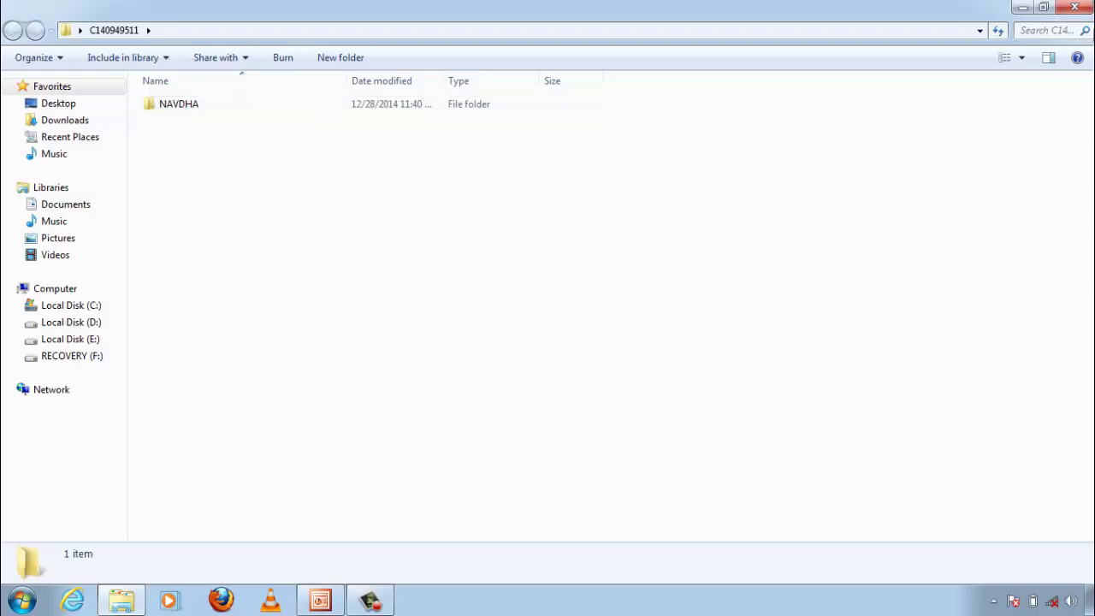
Close the folder window, switch to PowerPoint and view the biodata question on slide 3 of PRACTICAL PAPER-8.ppt
left_click(1074, 7)
left_click(320, 600)
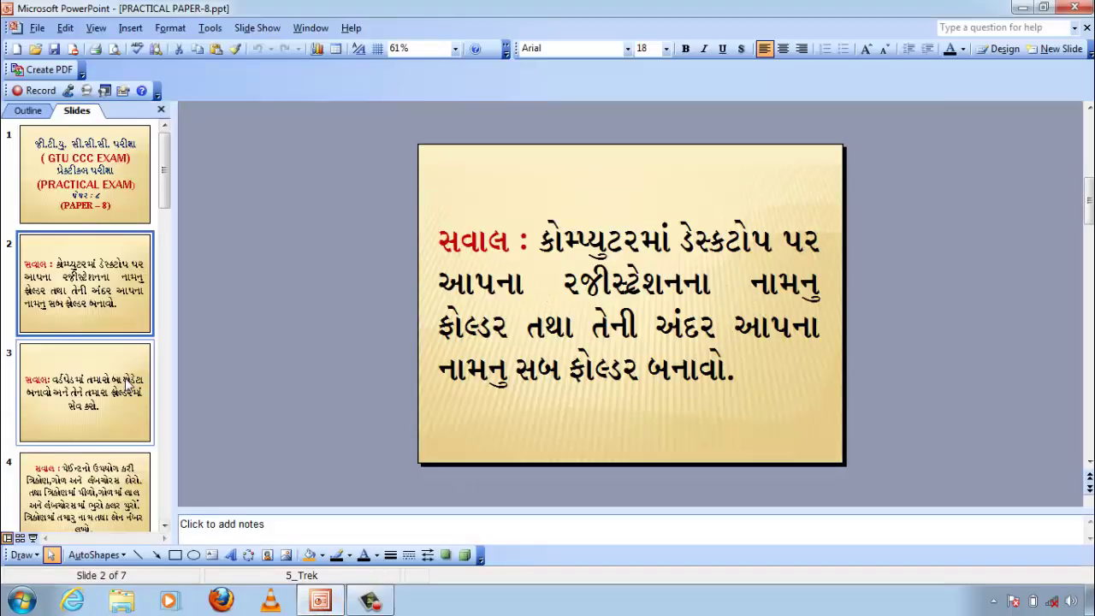
scroll(956, 309, "down", 1)
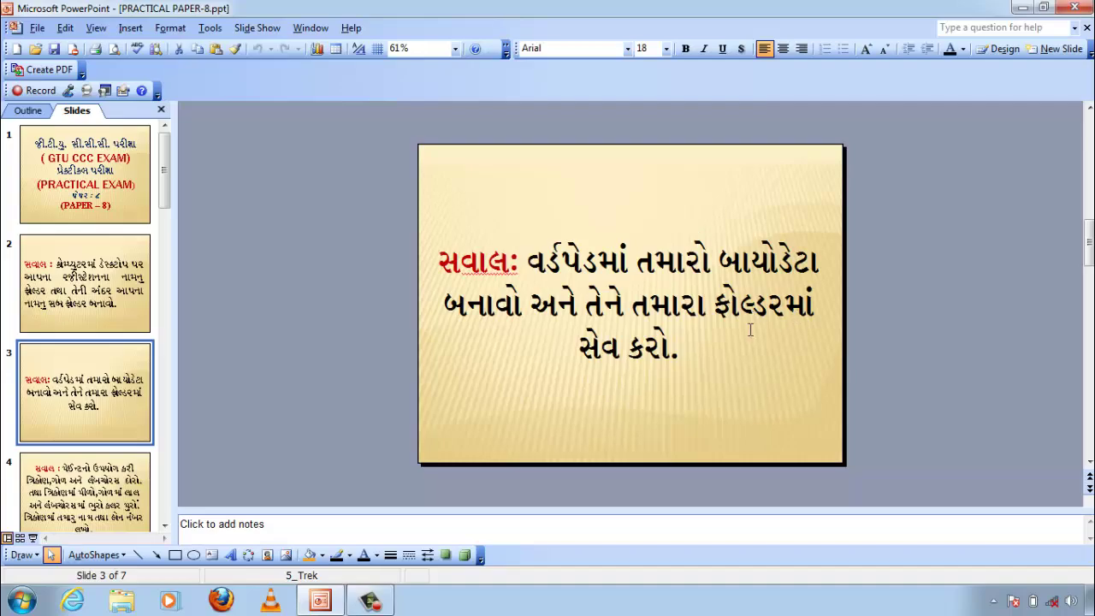
left_click(1023, 8)
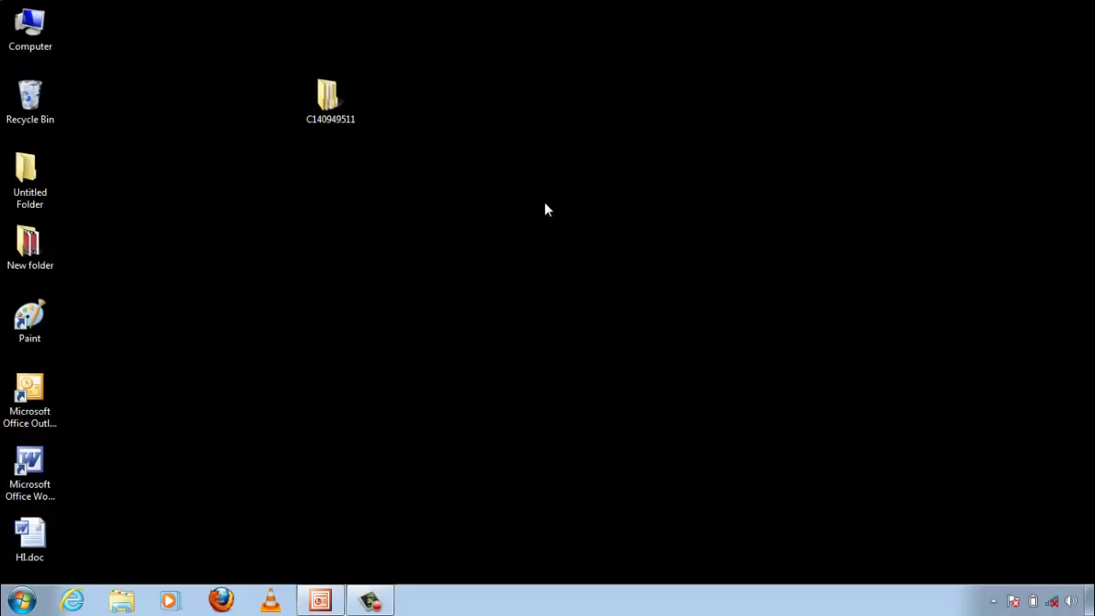
Create a new Microsoft Word document on the desktop and open it in Word
right_click(529, 157)
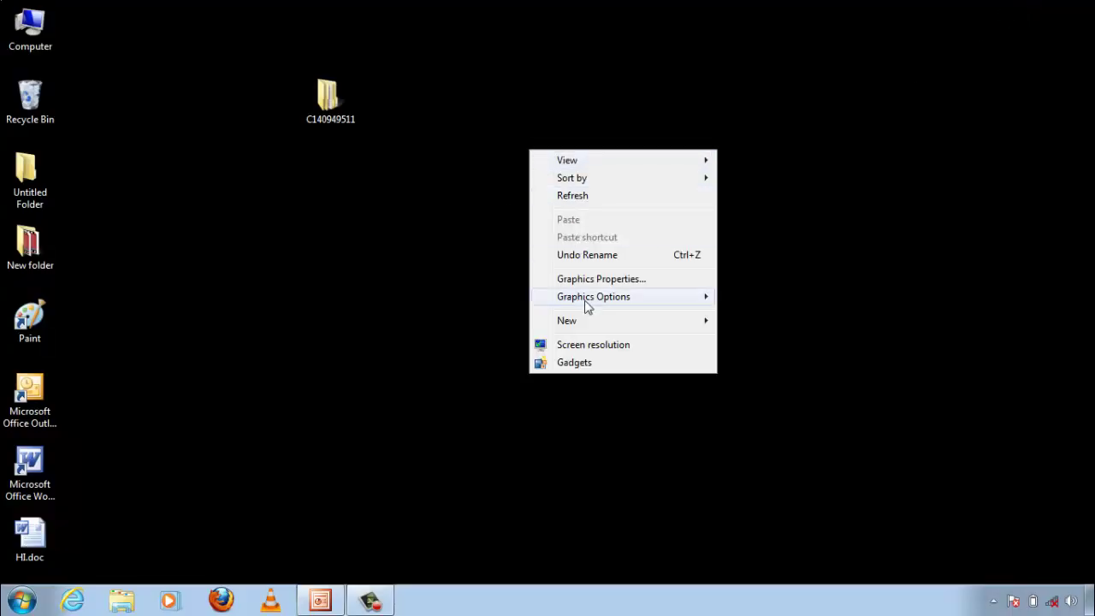
mouse_move(584, 324)
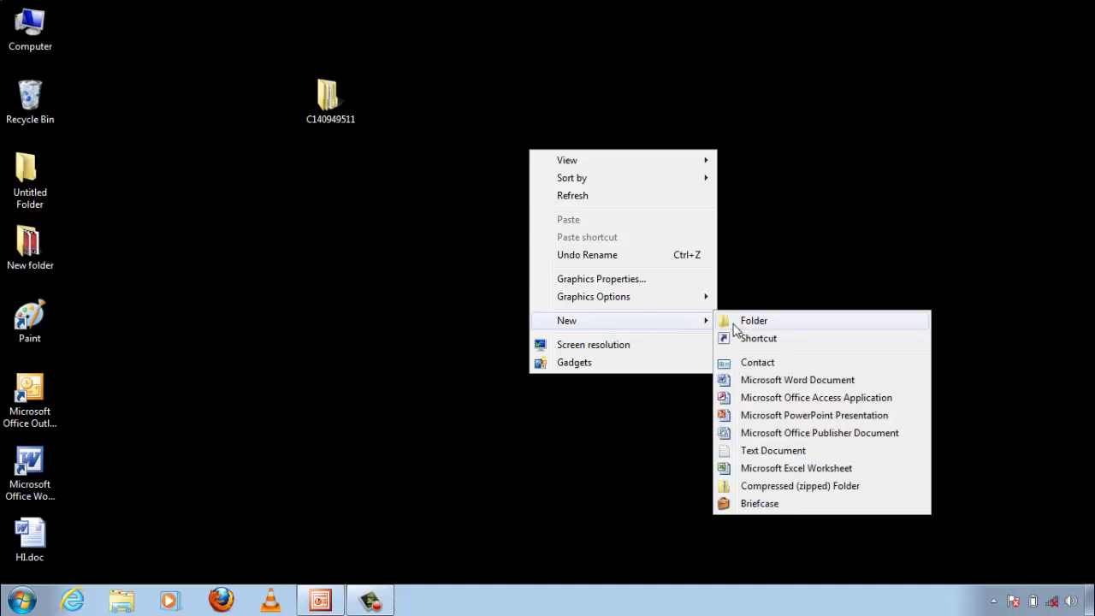
left_click(762, 383)
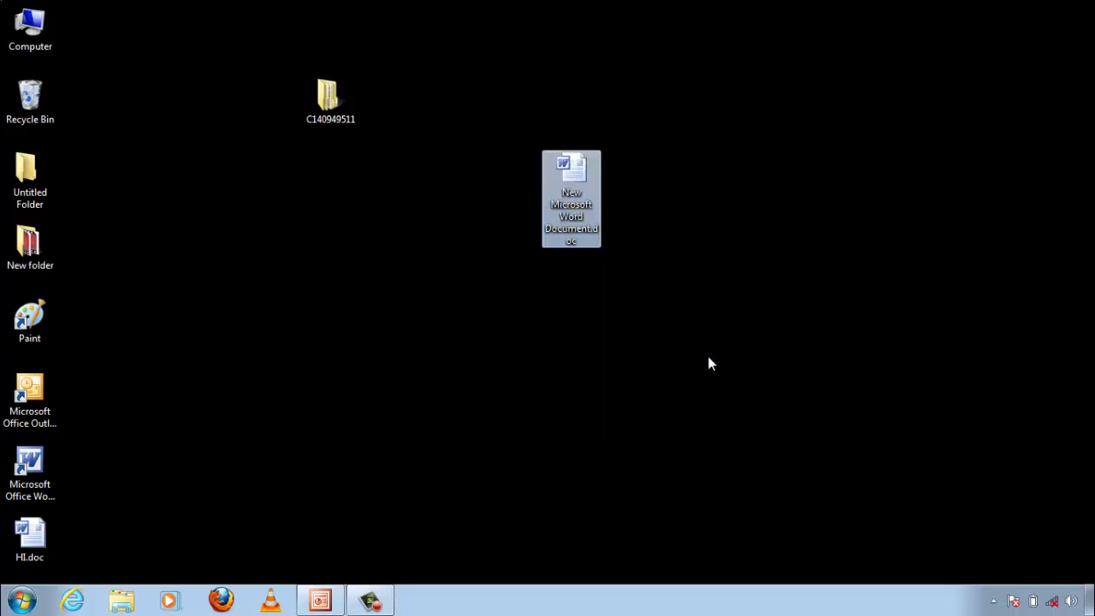
double_click(564, 183)
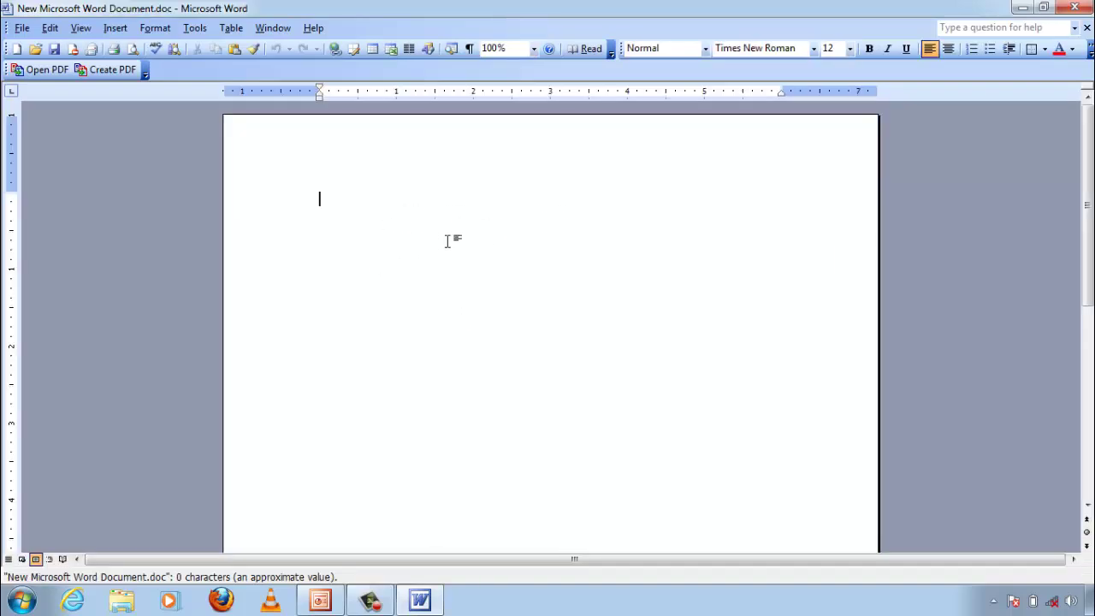
Paste the copied biodata into the blank document and shift the BIODATA heading to the middle of its line
key("ctrl+v")
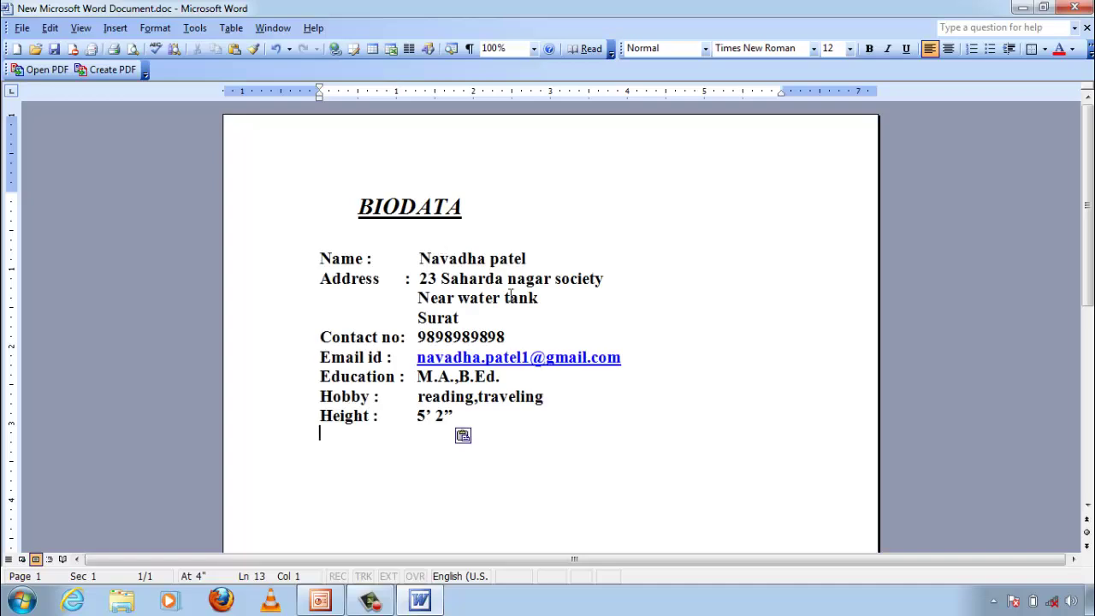
left_click(353, 206)
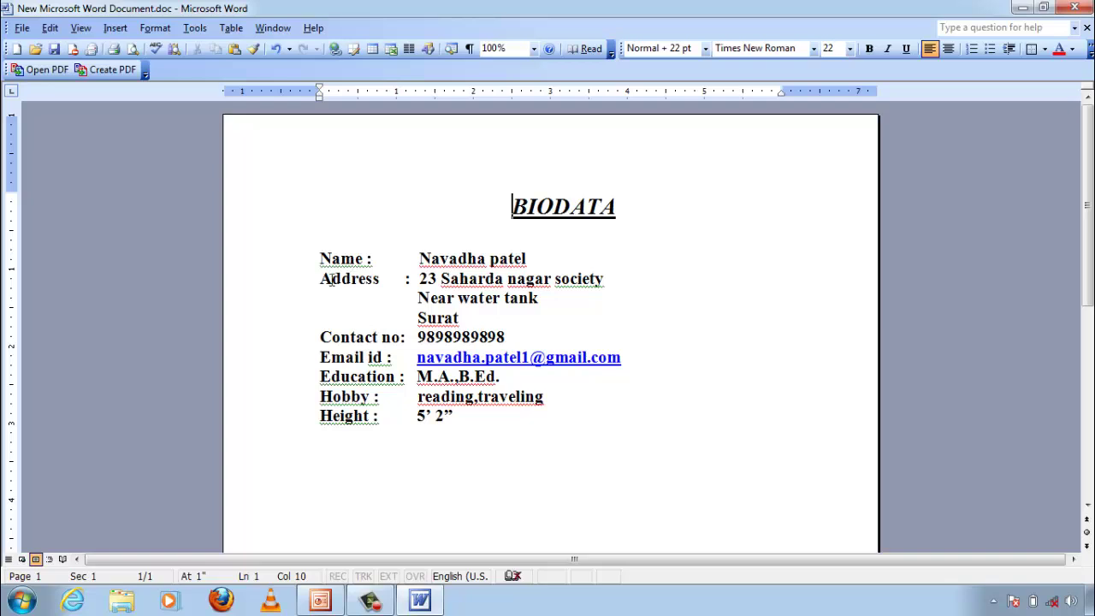
Save a copy as New Microsoft Word Document.doc in the personal-name subfolder of the desktop registration-number folder, and close Word
left_click(21, 28)
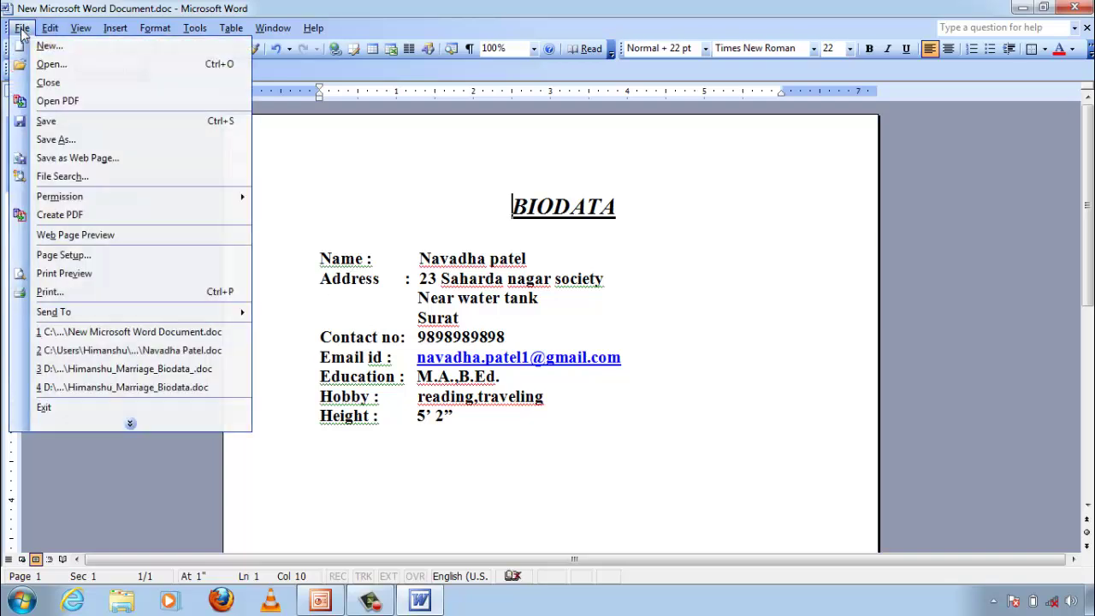
left_click(53, 139)
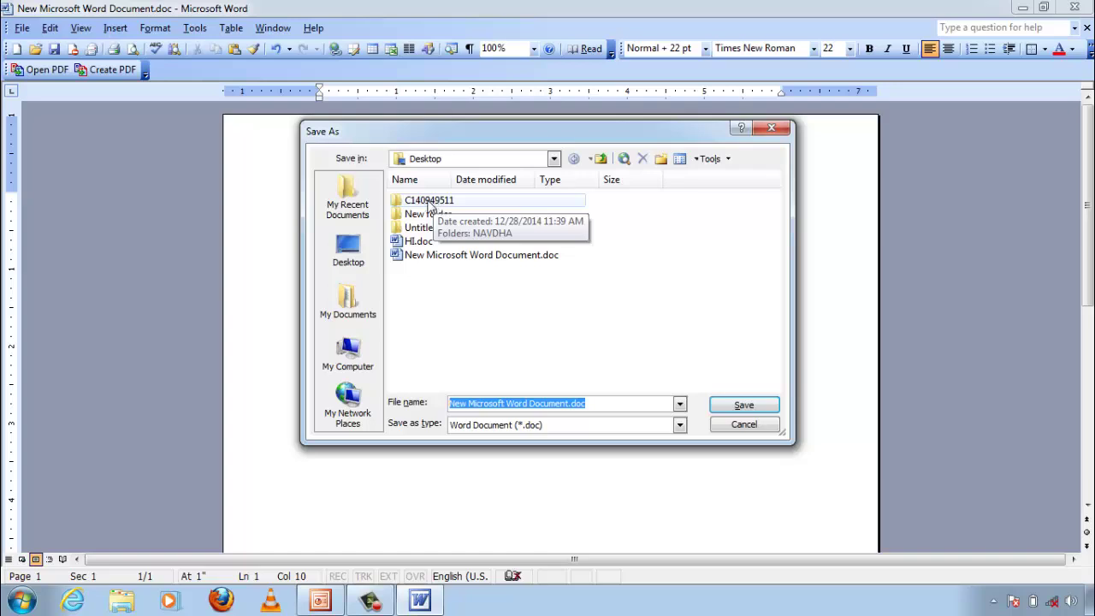
double_click(430, 203)
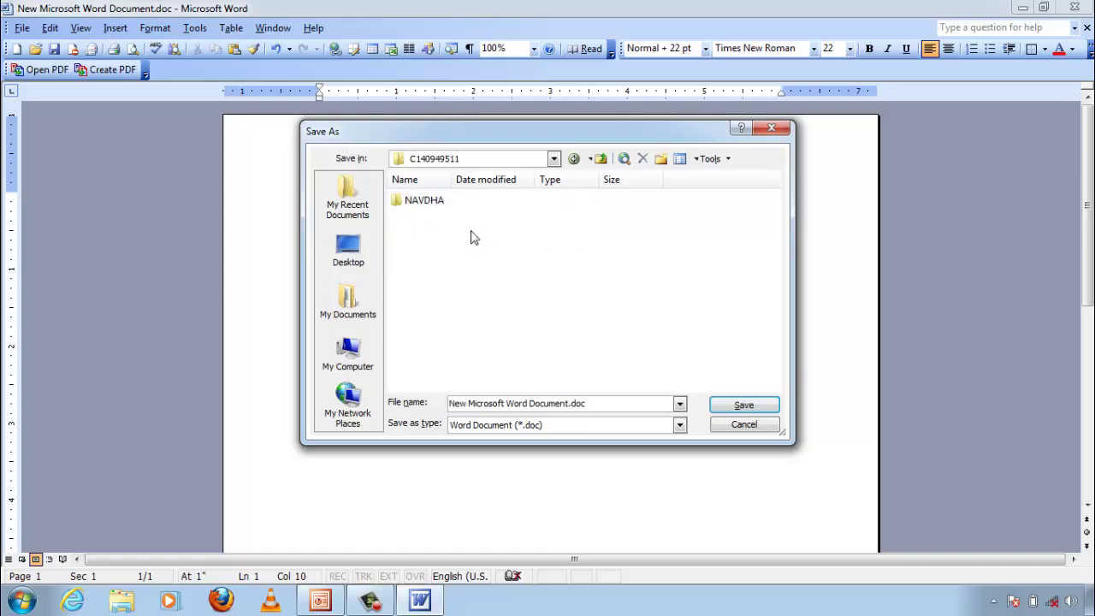
double_click(439, 205)
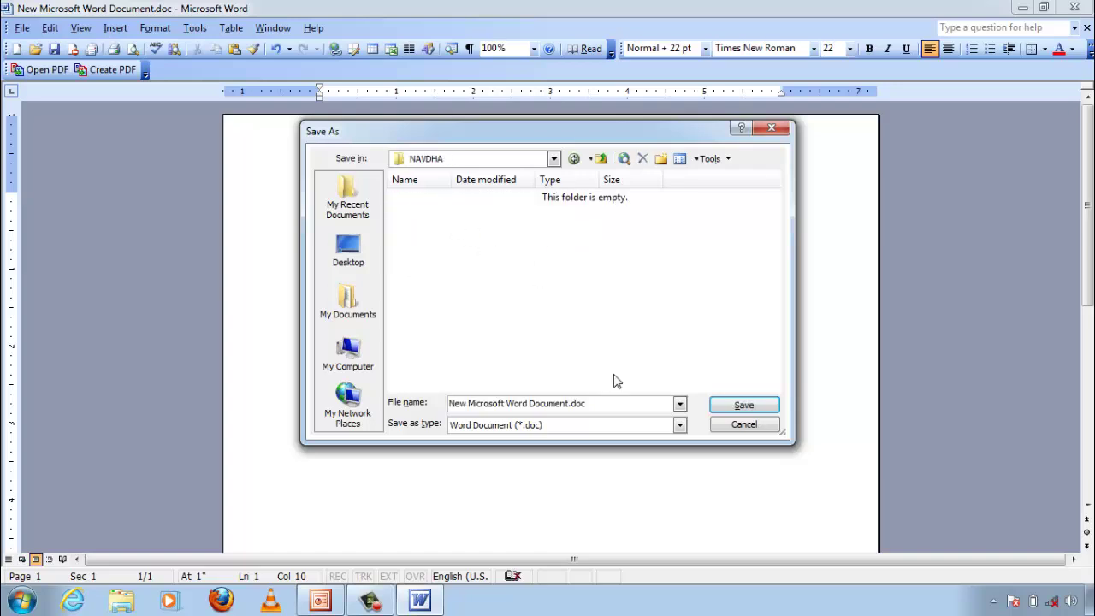
left_click(734, 409)
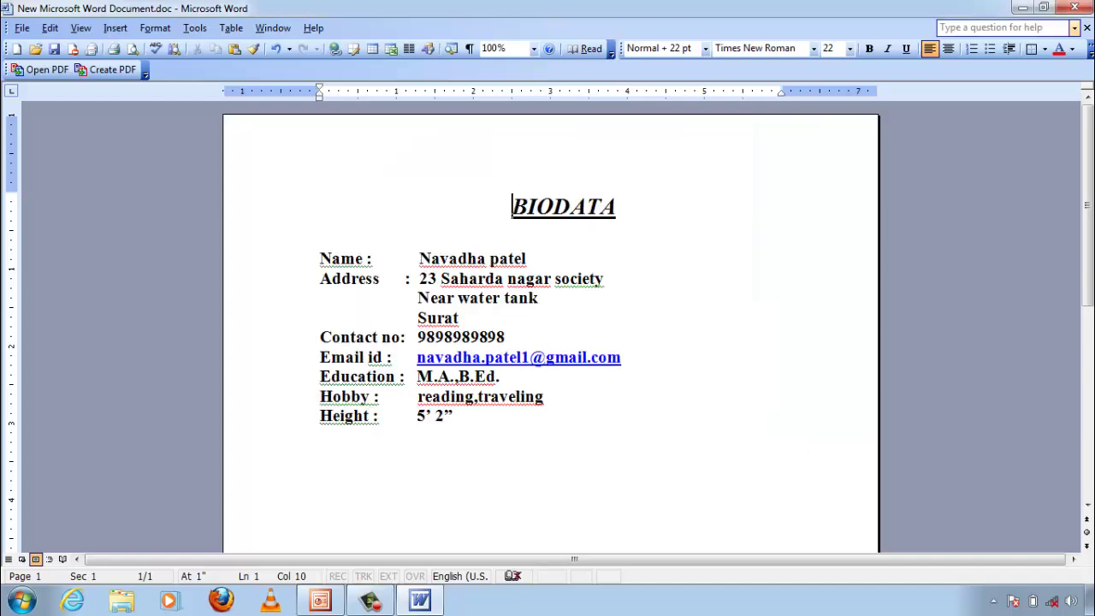
left_click(1084, 9)
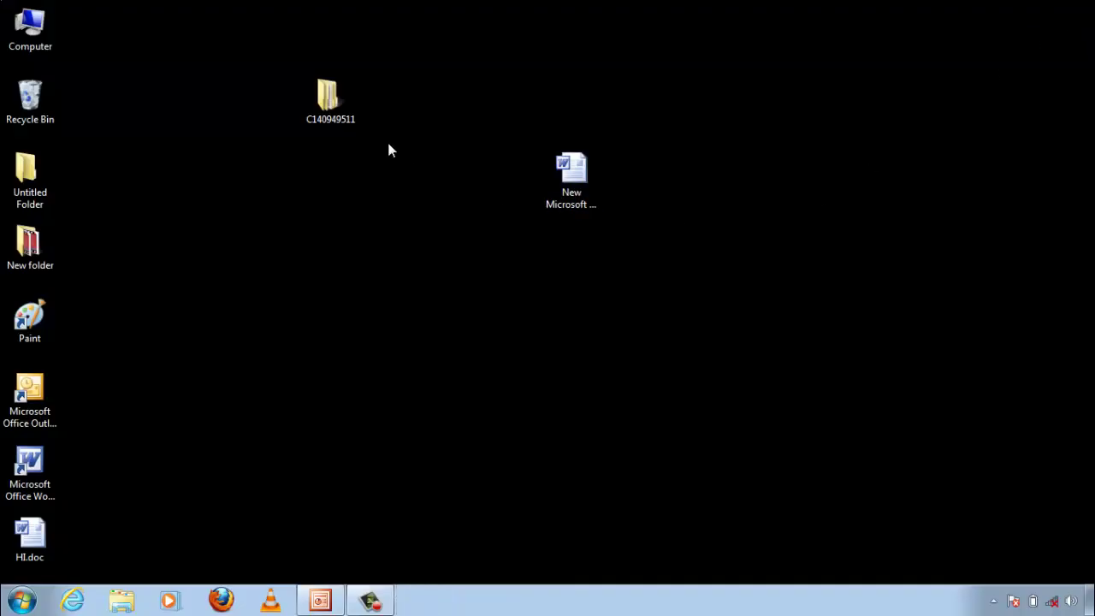
Return to PowerPoint and read the Paint shape-drawing question on slide 4
left_click(321, 601)
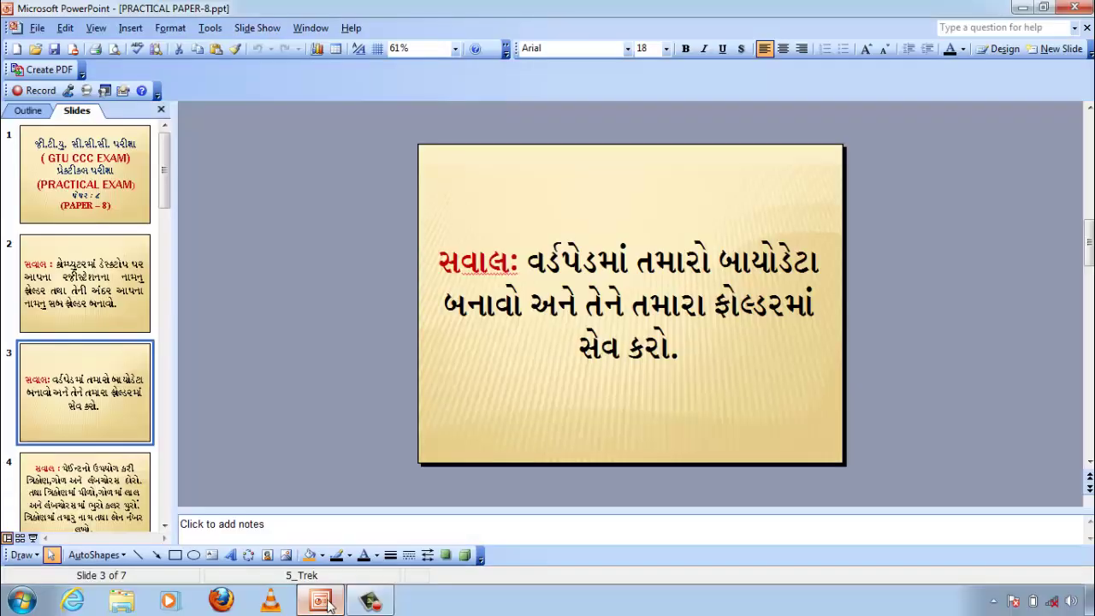
scroll(532, 406, "down", 1)
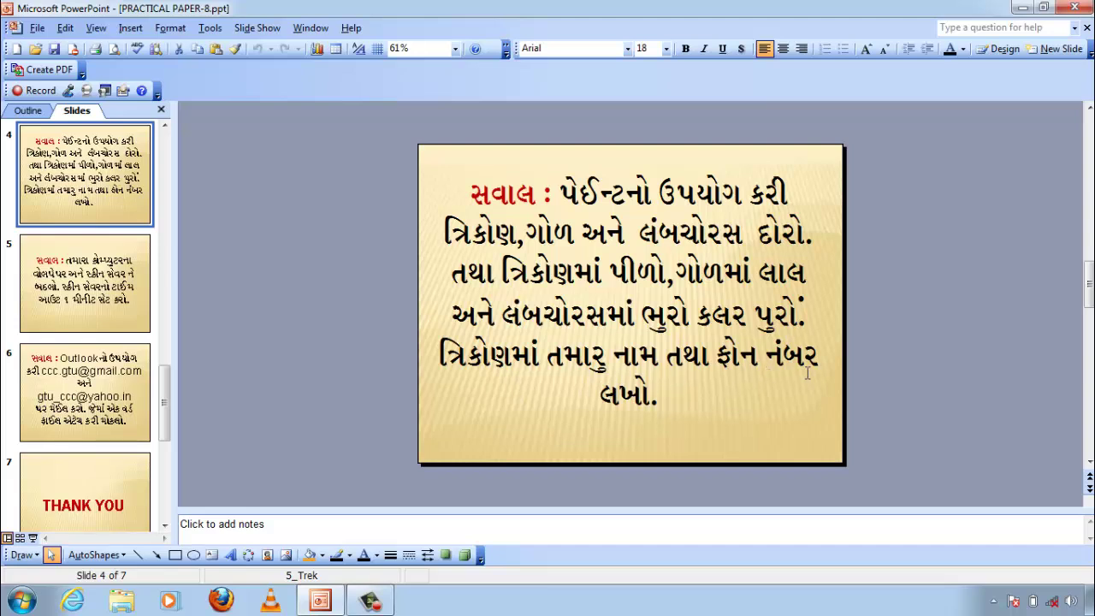
left_click(1024, 7)
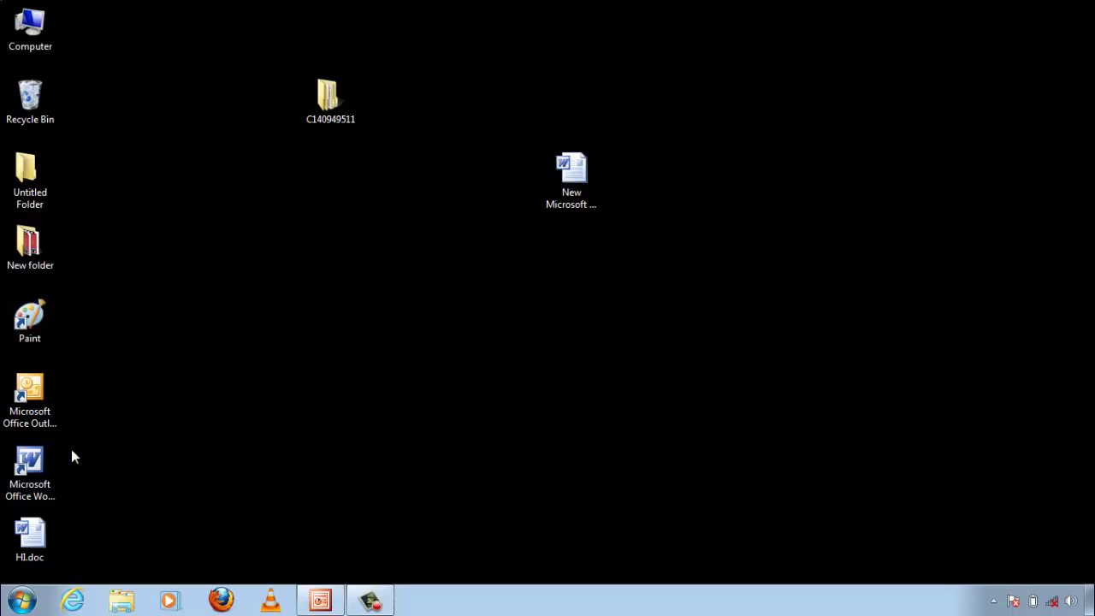
Launch Paint from the Windows Accessories programs with an empty canvas
left_click(24, 602)
left_click(66, 529)
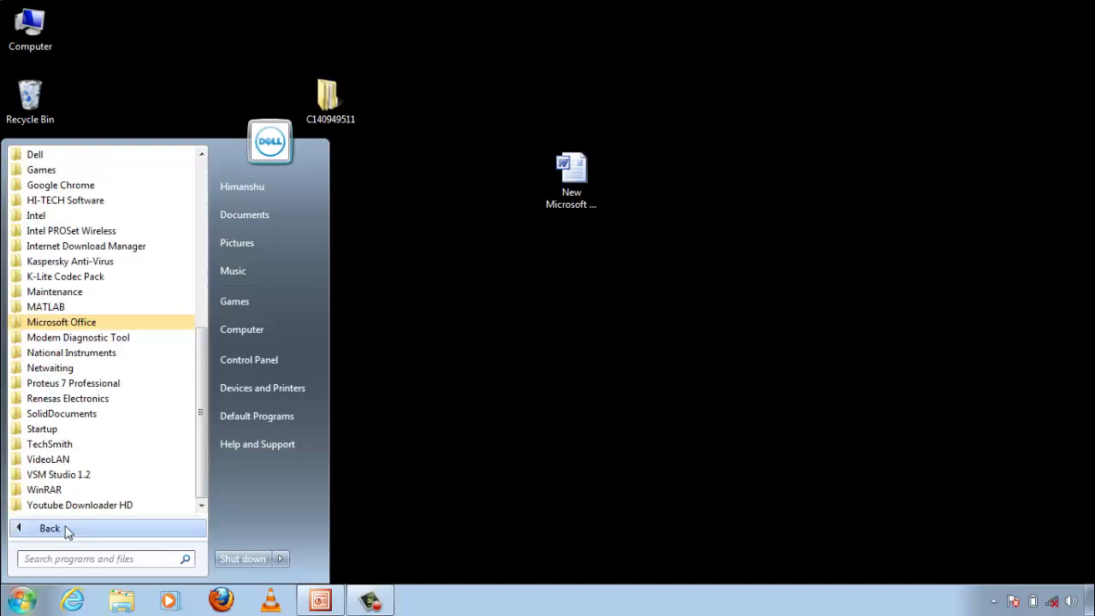
scroll(72, 342, "up", 4)
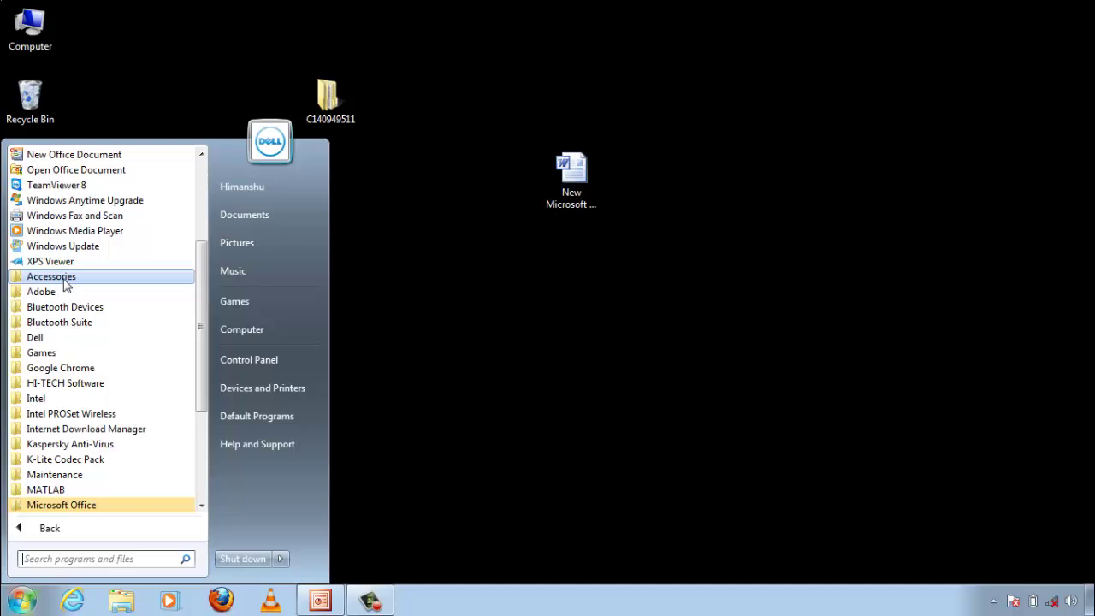
left_click(66, 282)
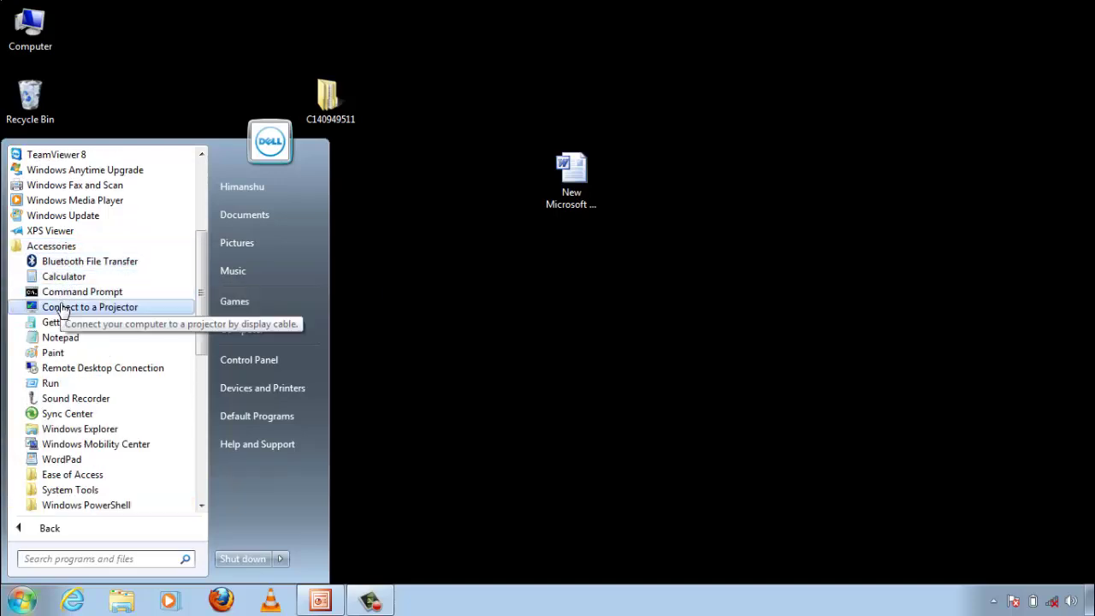
left_click(53, 355)
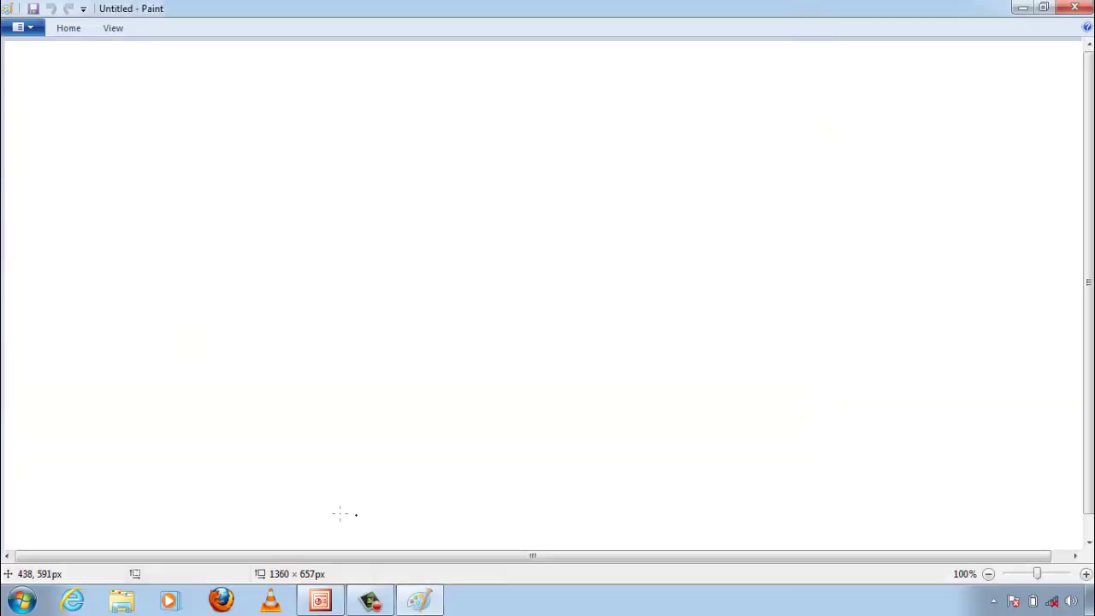
Check the required shapes on slide 4 in PowerPoint again and return to the blank Paint canvas
left_click(320, 601)
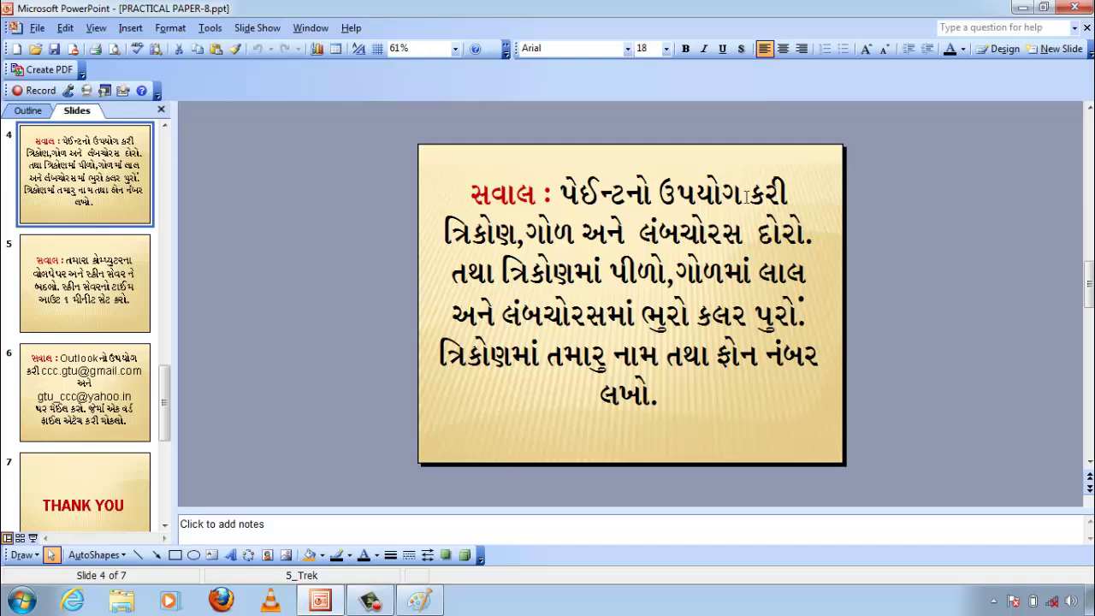
left_click(1022, 8)
left_click(1022, 8)
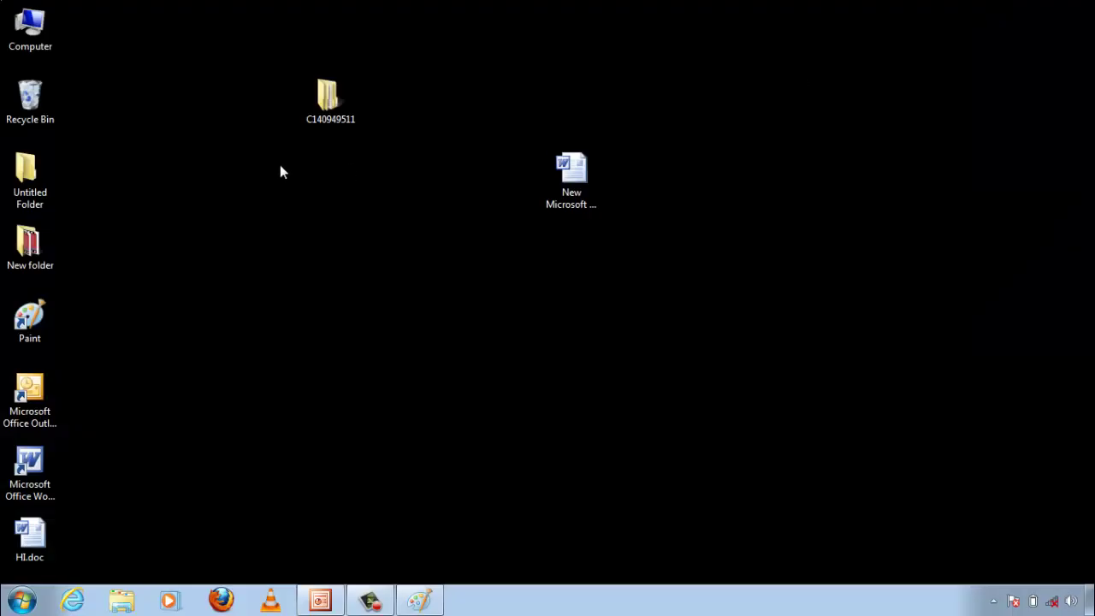
left_click(414, 603)
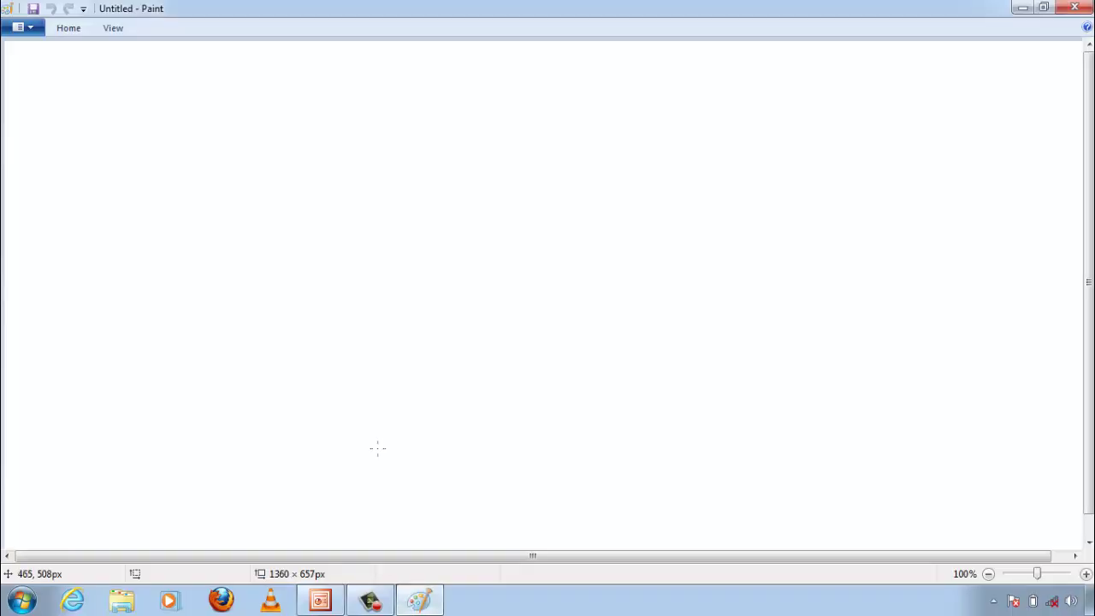
Draw a black-outlined triangle about 203 × 239 px near the canvas's left edge
left_click(68, 27)
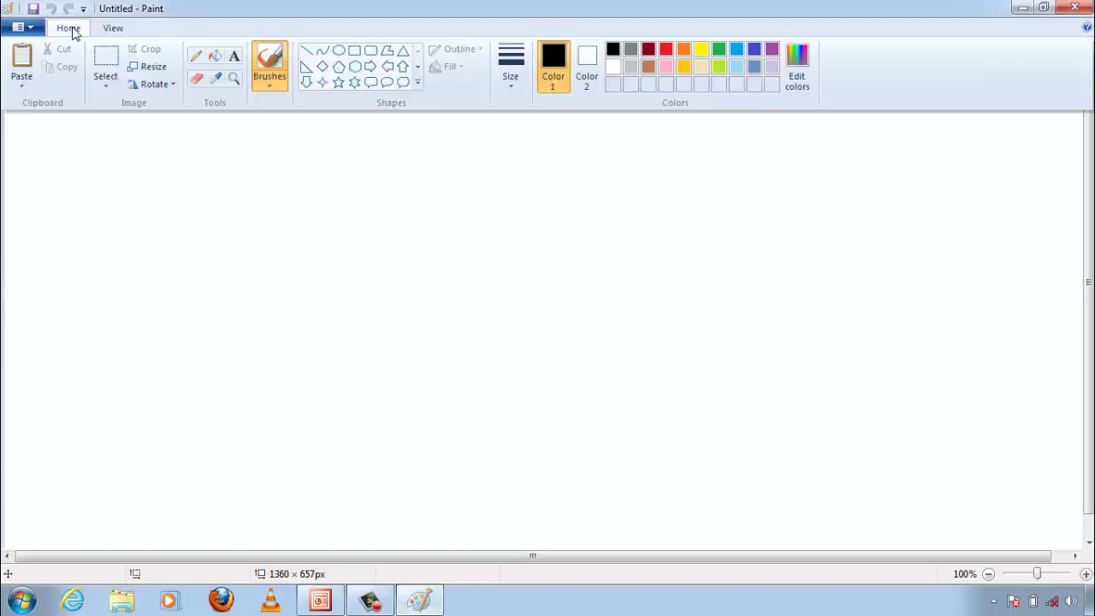
left_click(403, 53)
mouse_move(213, 135)
left_mouse_down()
mouse_move(203, 118)
mouse_move(105, 294)
mouse_move(48, 305)
left_mouse_up()
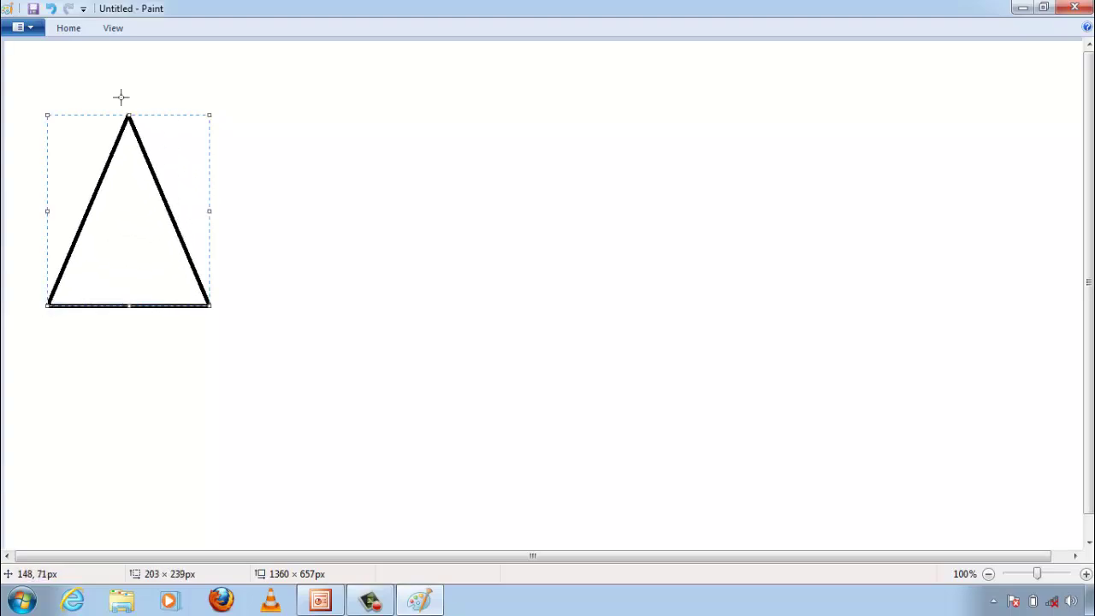
Draw a circle beside the triangle and a rectangle about 382 × 221 px to the right of the circle
double_click(68, 27)
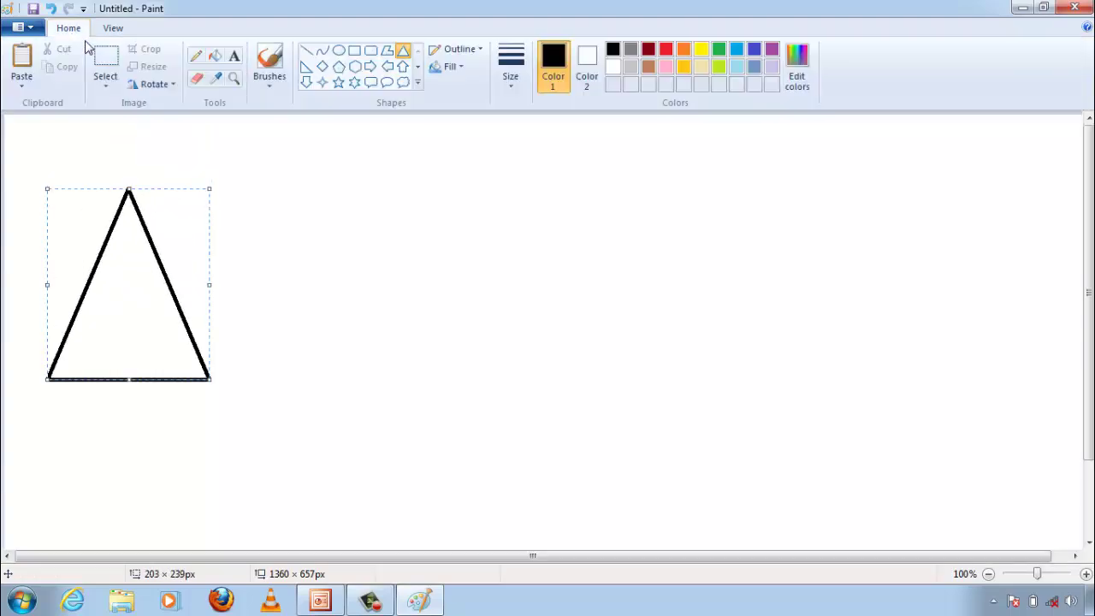
left_click(345, 51)
left_click_drag(353, 177, 596, 399)
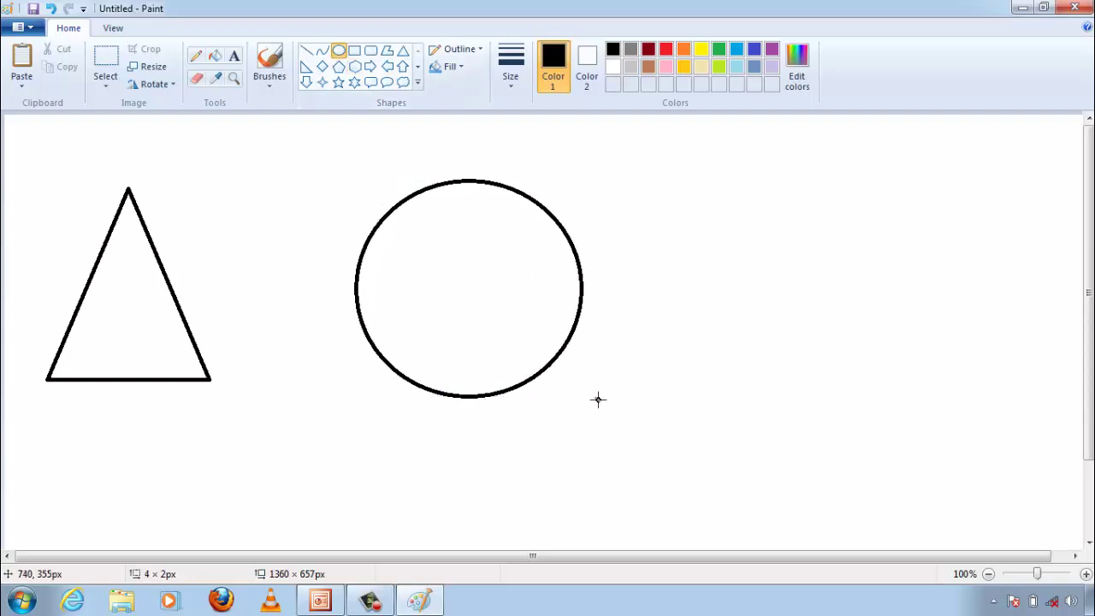
left_click(354, 51)
mouse_move(703, 194)
left_mouse_down()
mouse_move(728, 235)
mouse_move(912, 354)
mouse_move(1010, 370)
left_mouse_up()
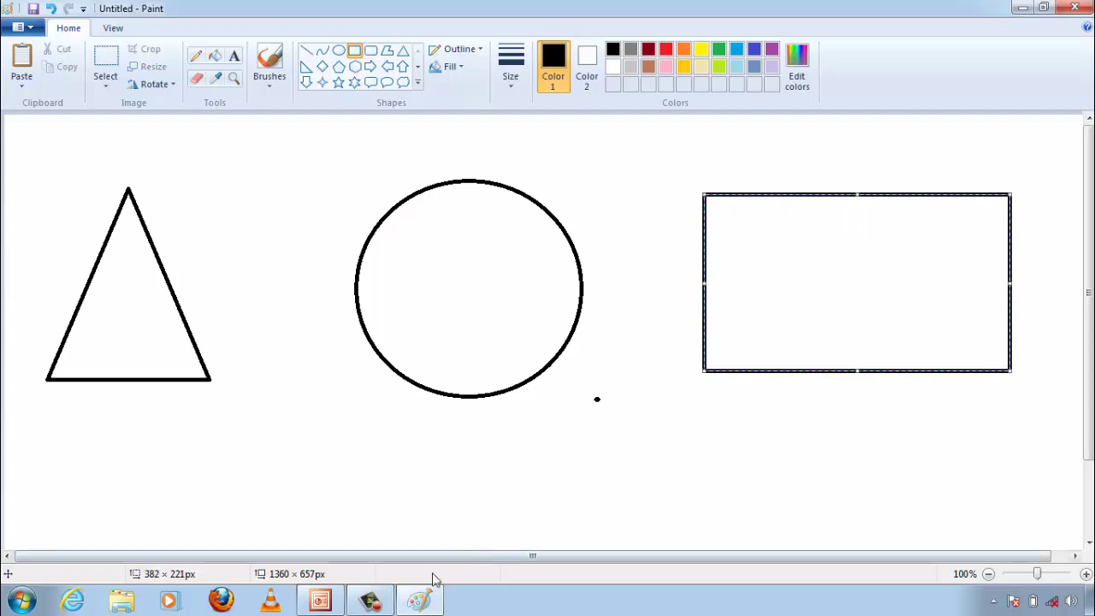
Check the required fill colours on slide 4 in PowerPoint, and fill the triangle with yellow in Paint
key("alt+Tab")
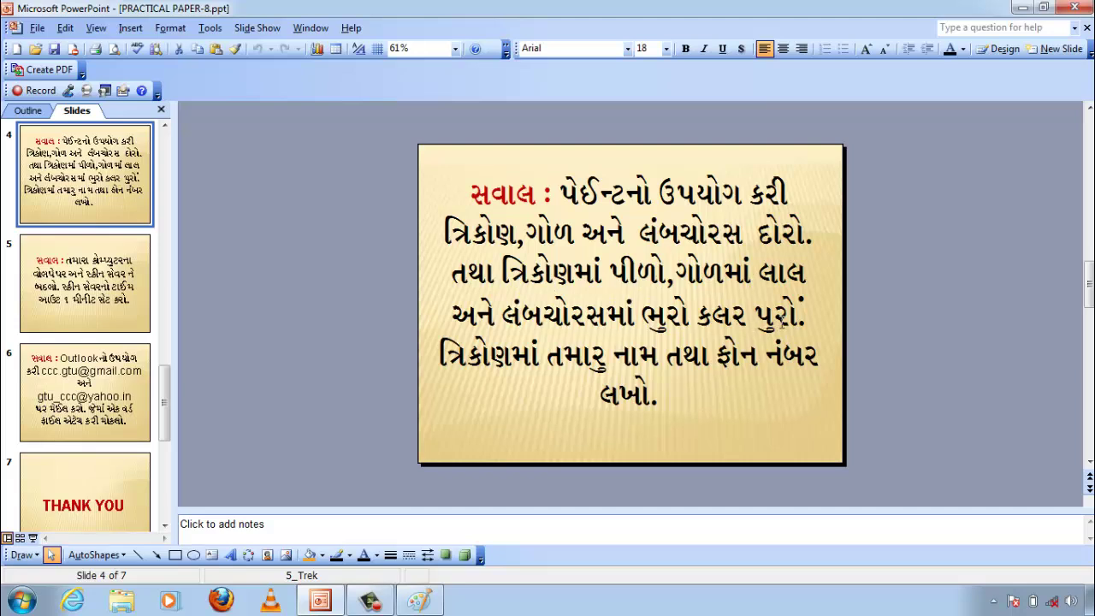
left_click(1022, 8)
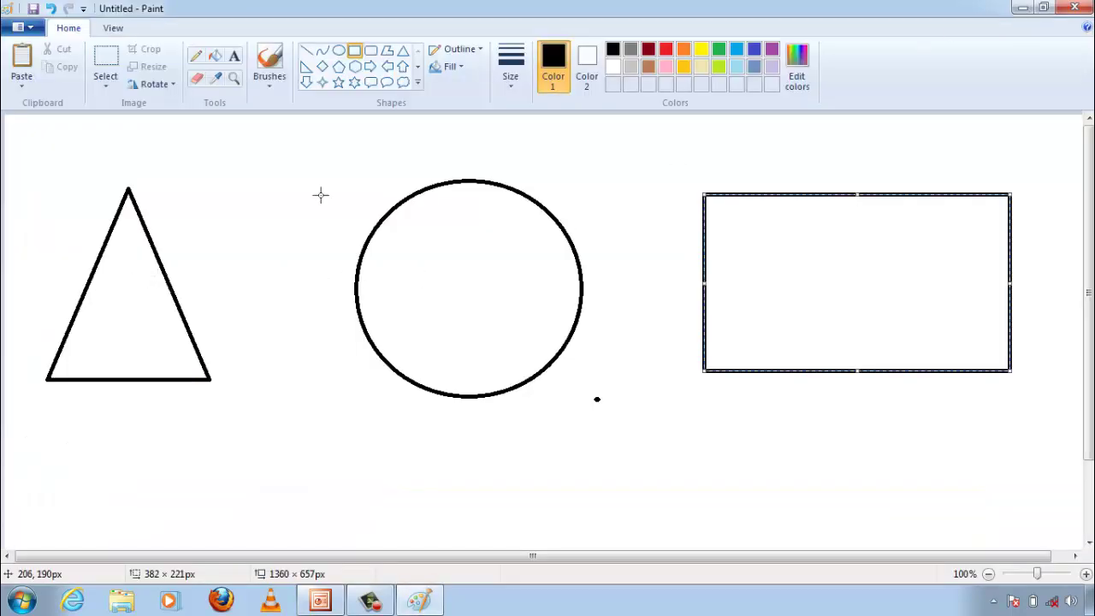
left_click(217, 59)
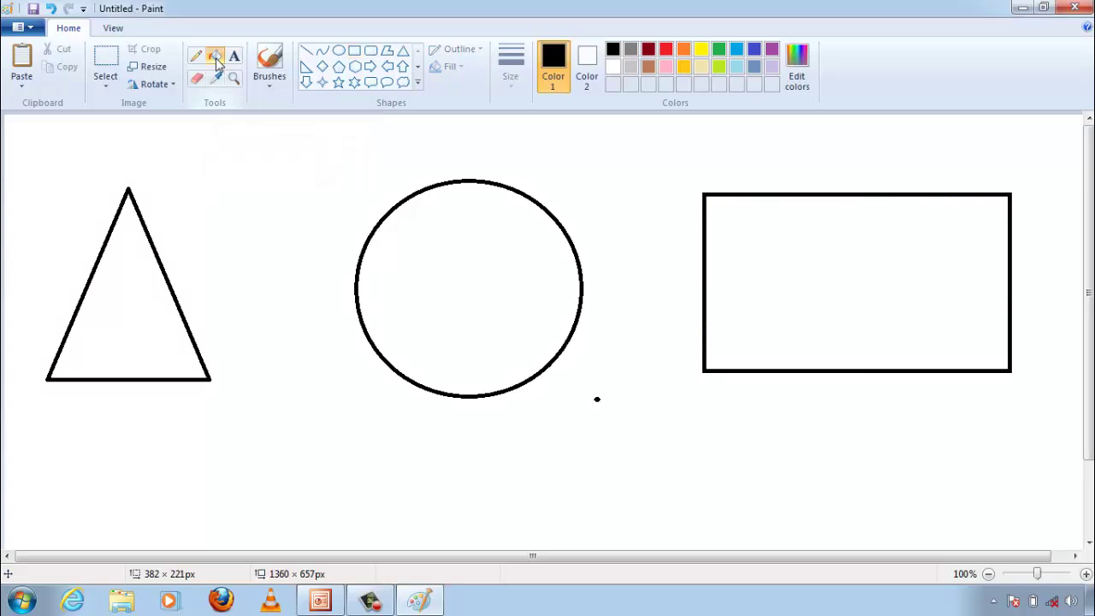
left_click(702, 49)
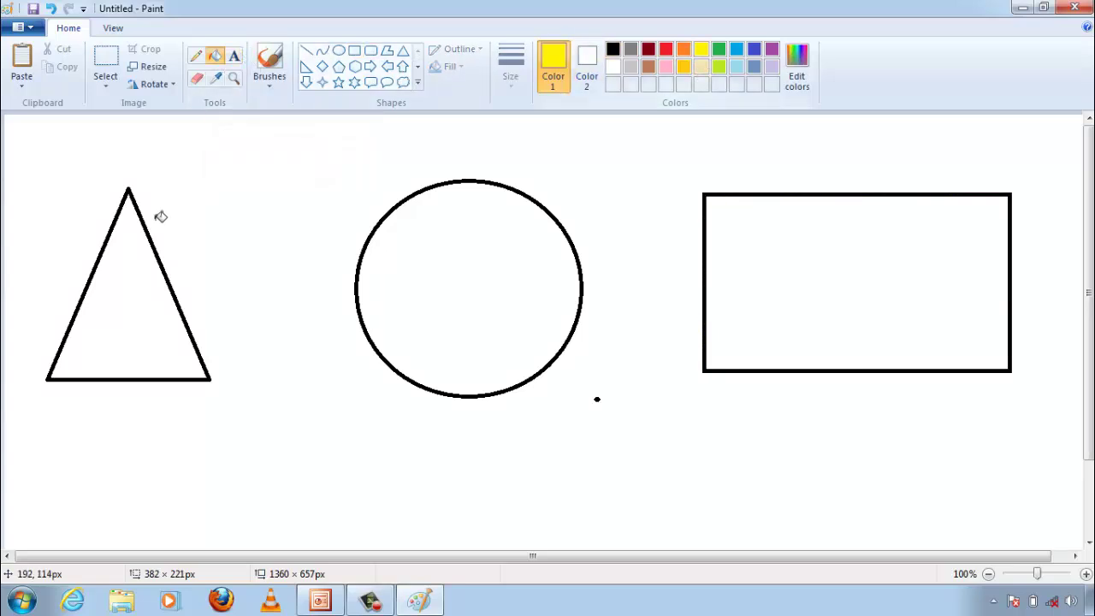
left_click(132, 314)
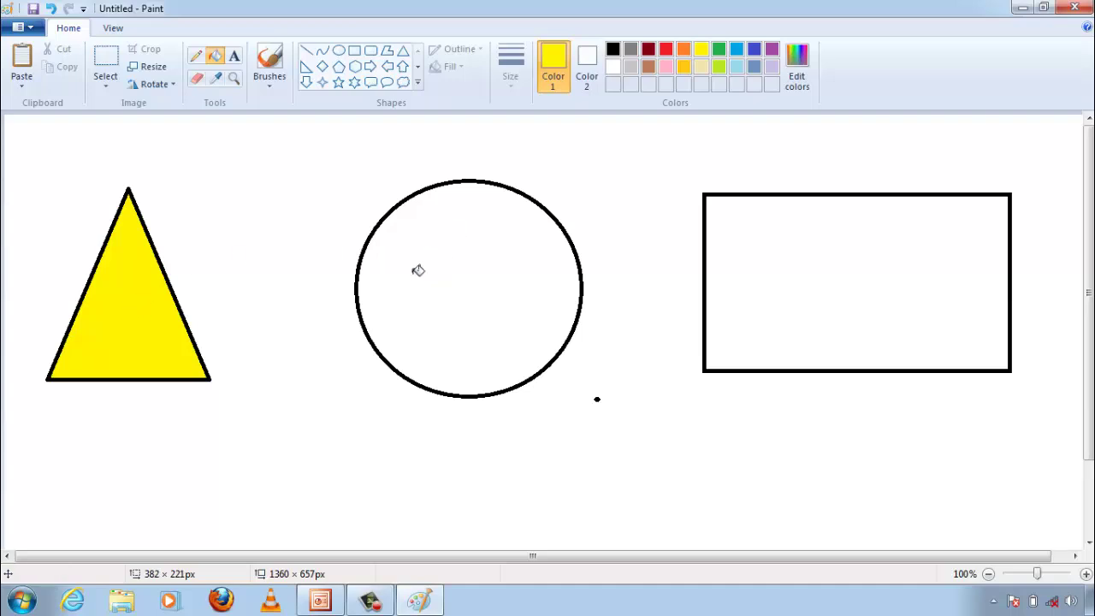
Fill the circle with red and the rectangle with indigo blue
left_click(667, 50)
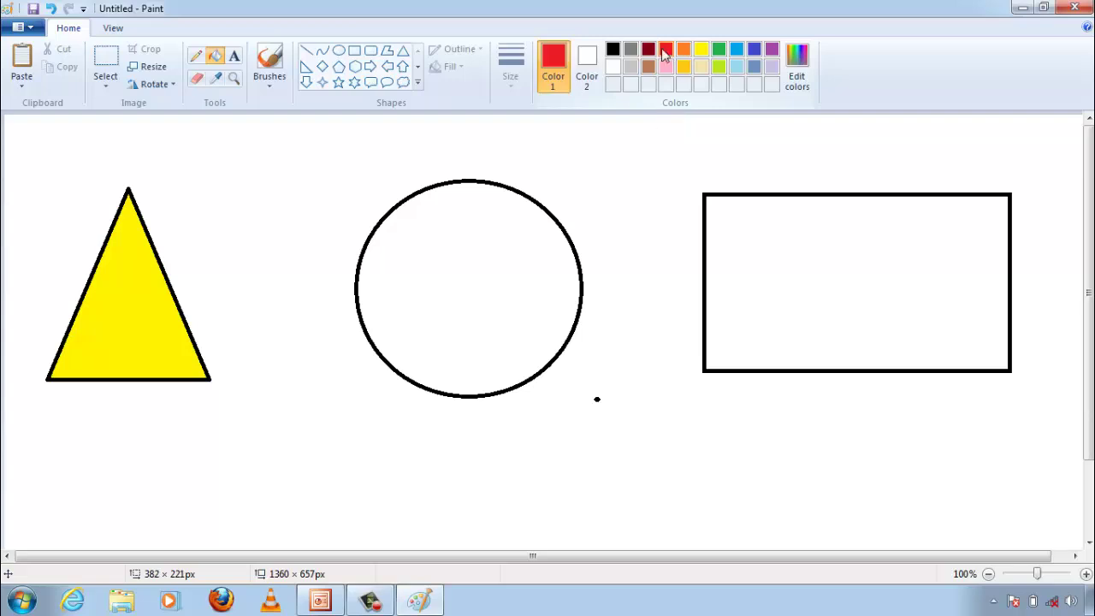
left_click(473, 254)
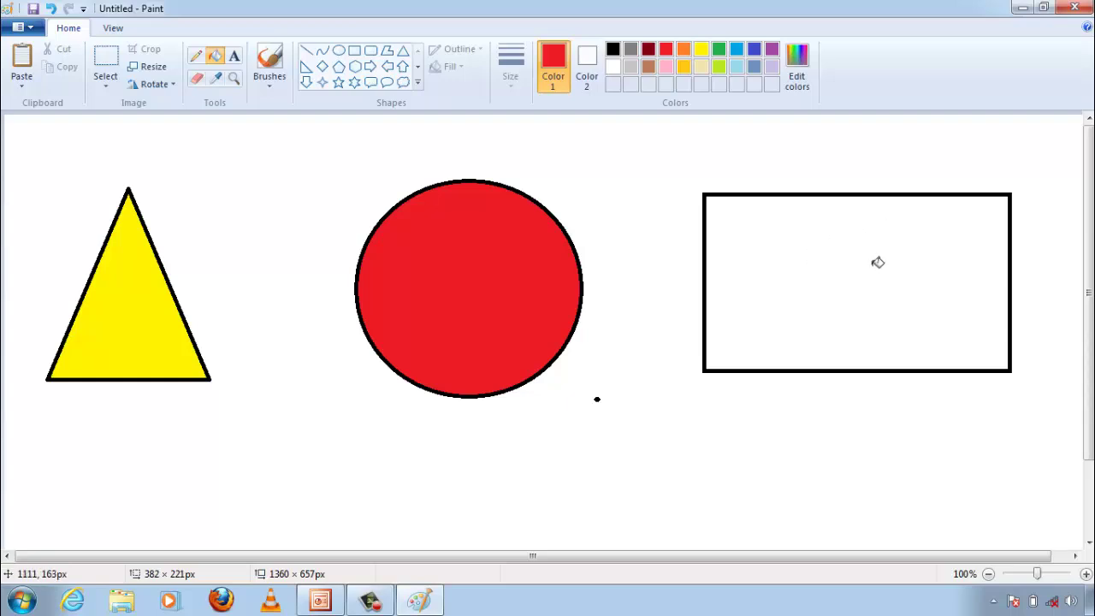
left_click(823, 254)
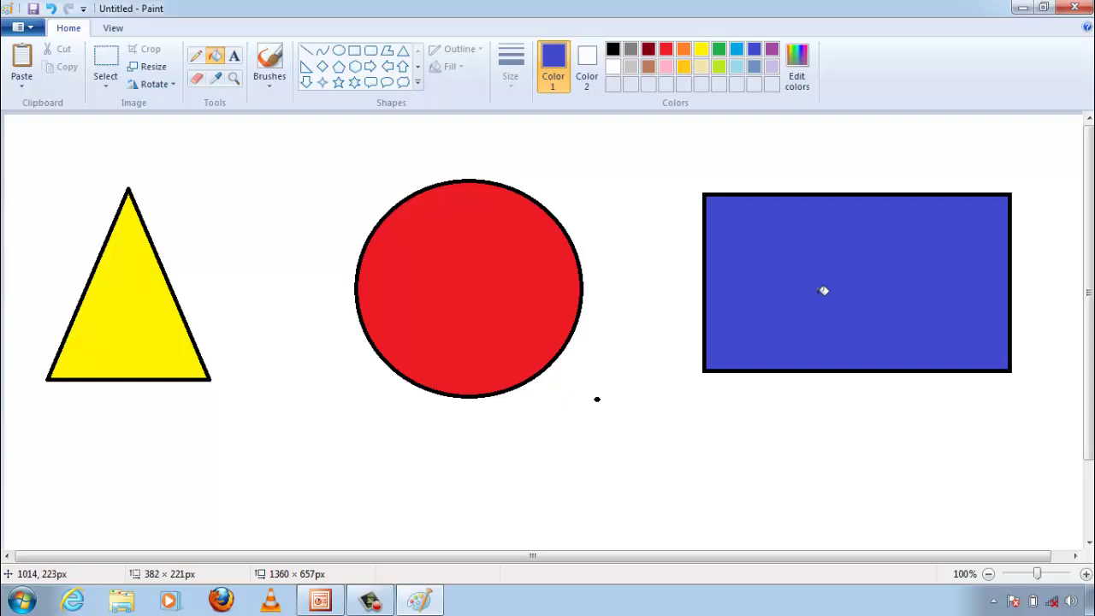
Check the text requirement on slide 4 in PowerPoint, and write the name and phone number on separate lines inside the yellow triangle in Paint
key("alt+Tab")
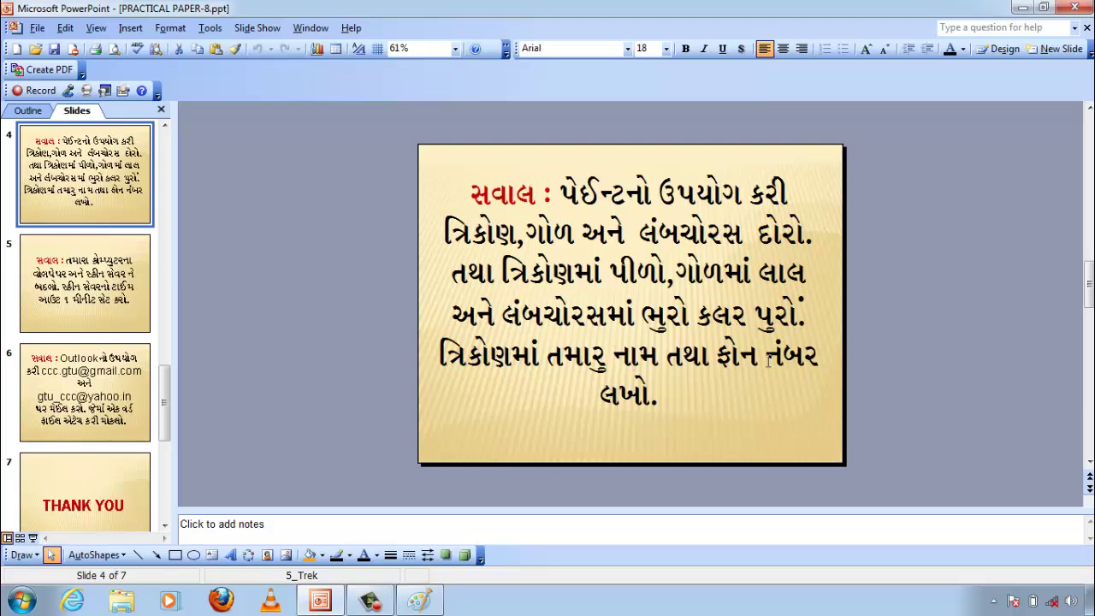
left_click(1023, 8)
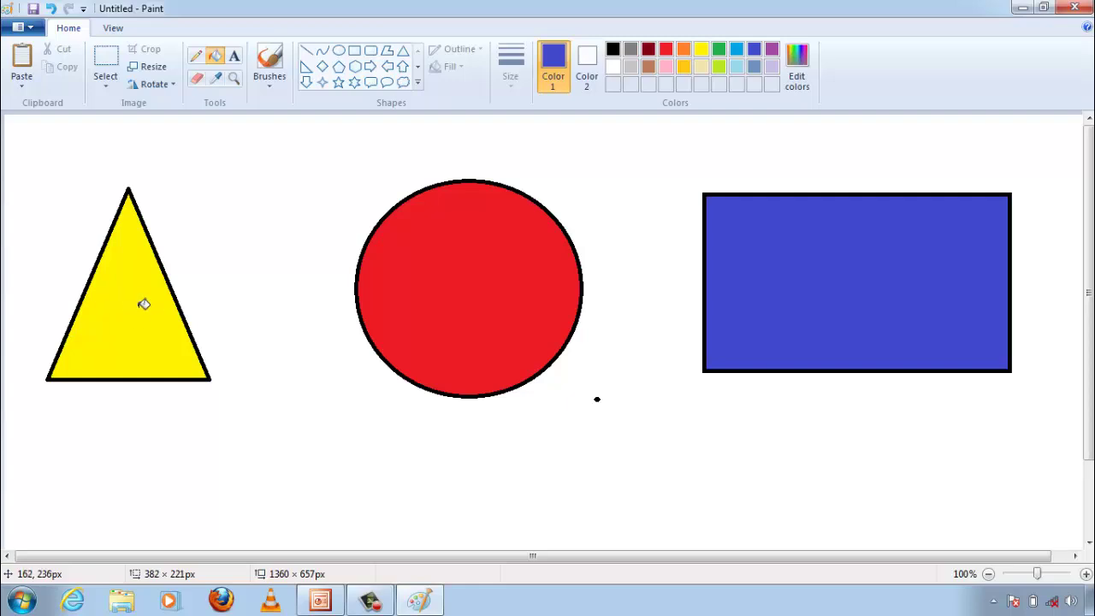
left_click(236, 59)
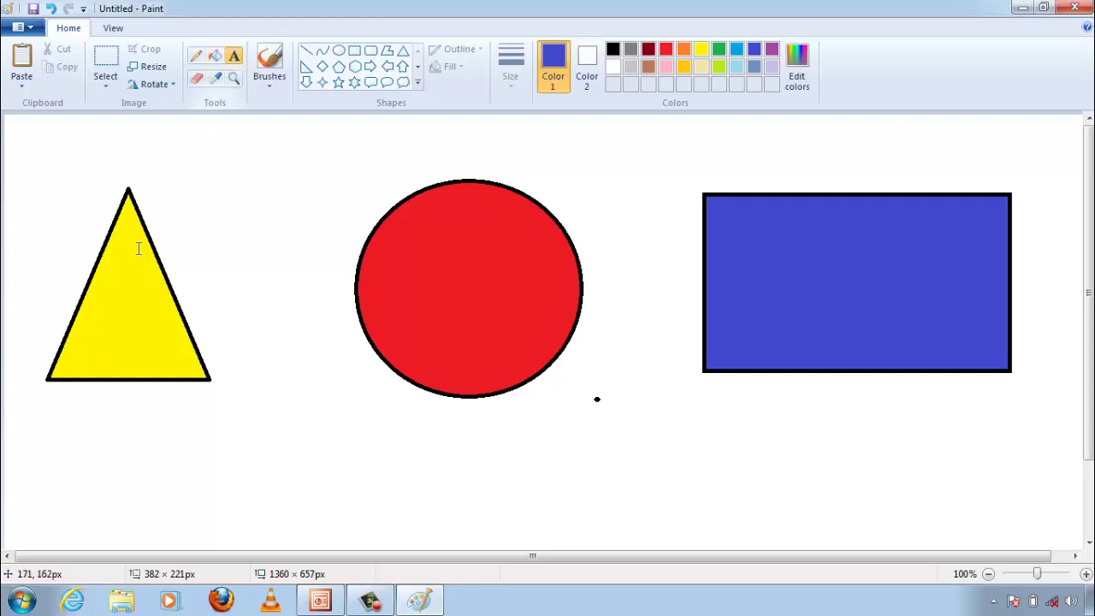
left_click(89, 293)
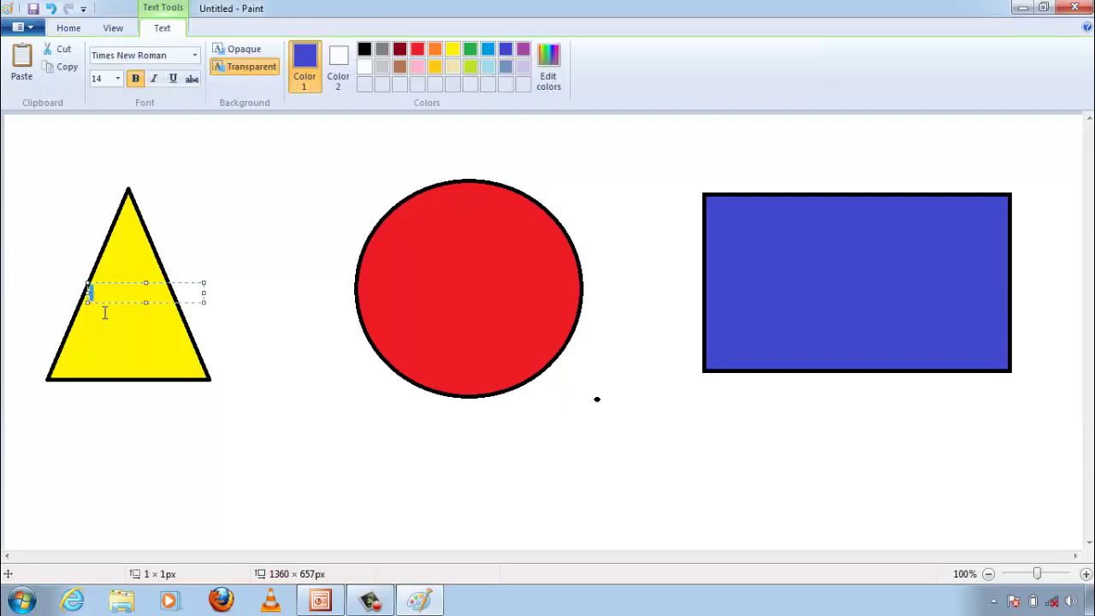
key("Escape")
left_click(95, 298)
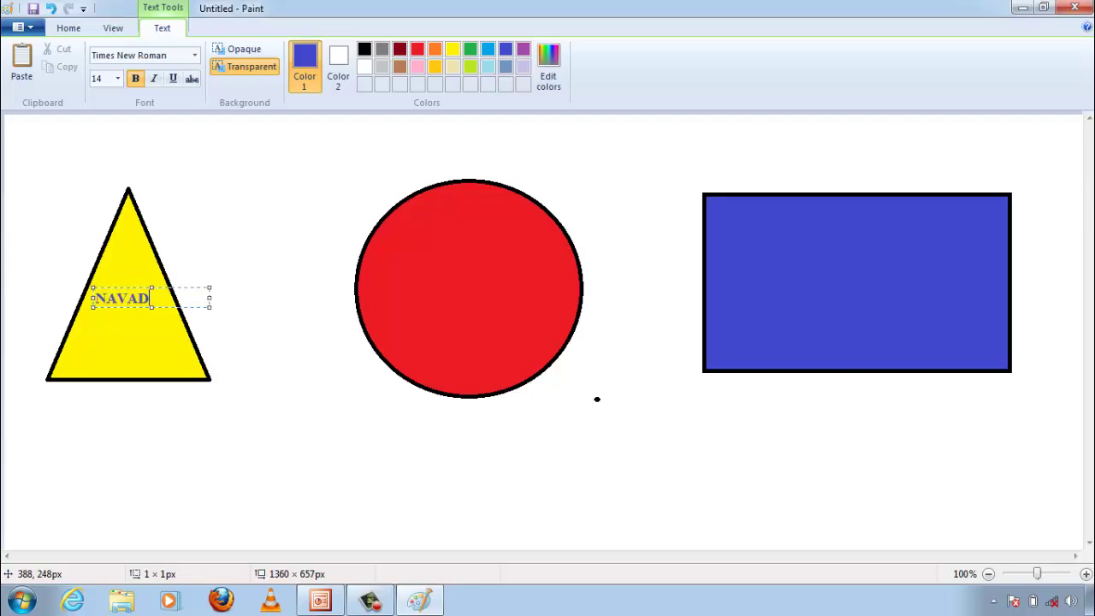
type("NAVADHA")
key("Return")
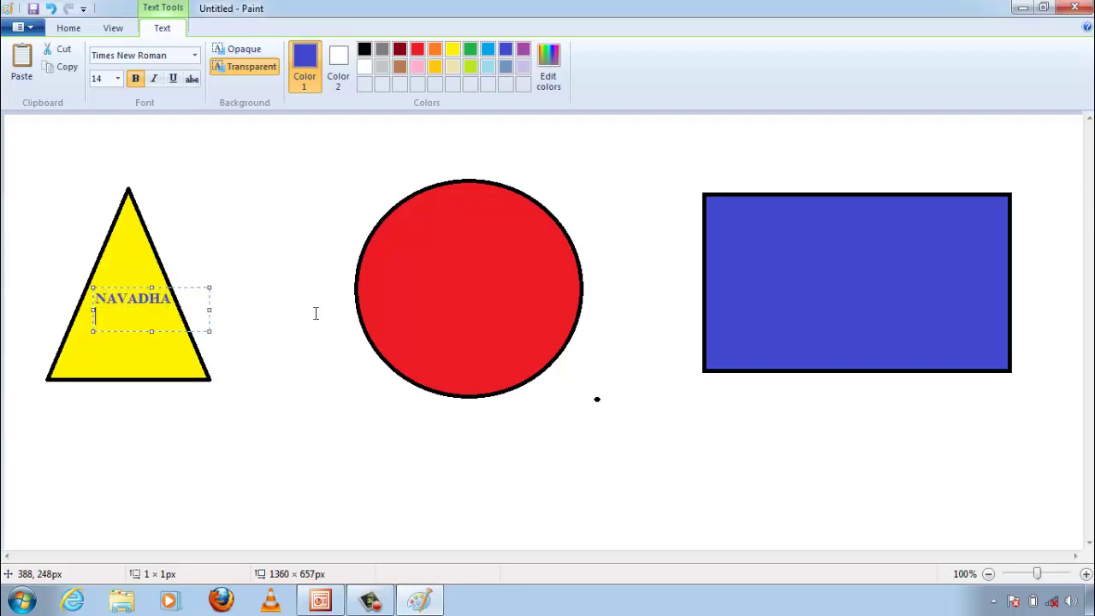
key("Return")
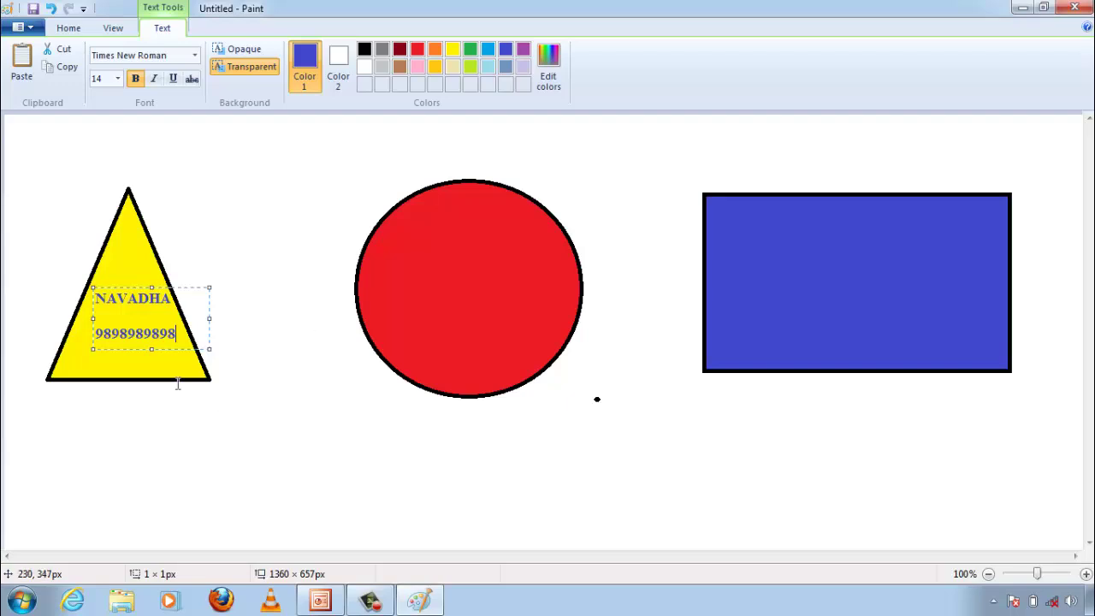
left_click(250, 382)
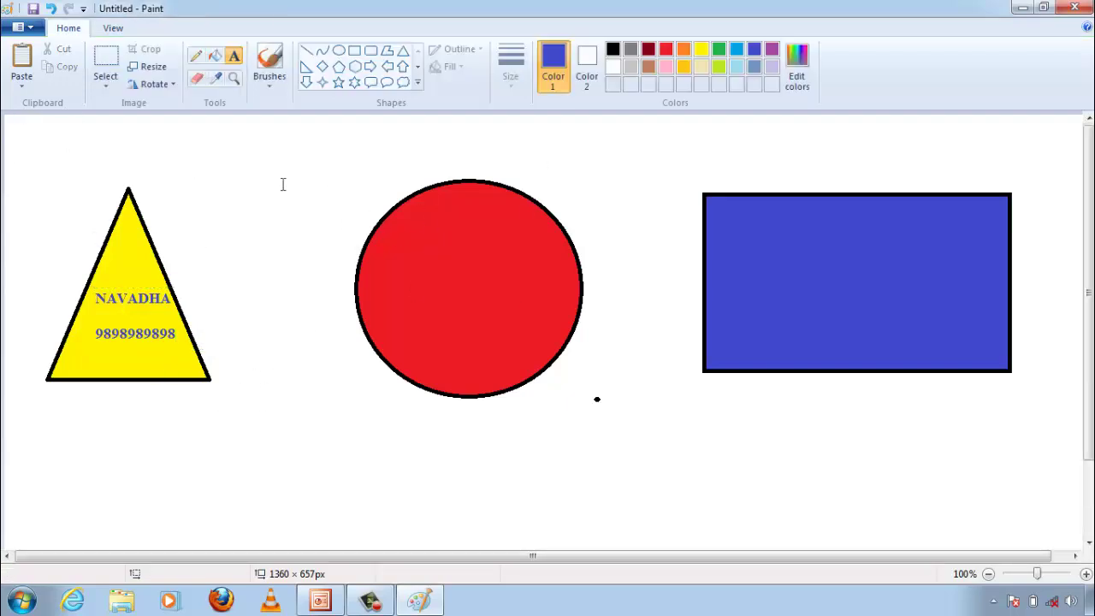
Save the picture as Untitled.png in the personal subfolder of the desktop enrolment folder, and close Paint without saving further changes
left_click(32, 31)
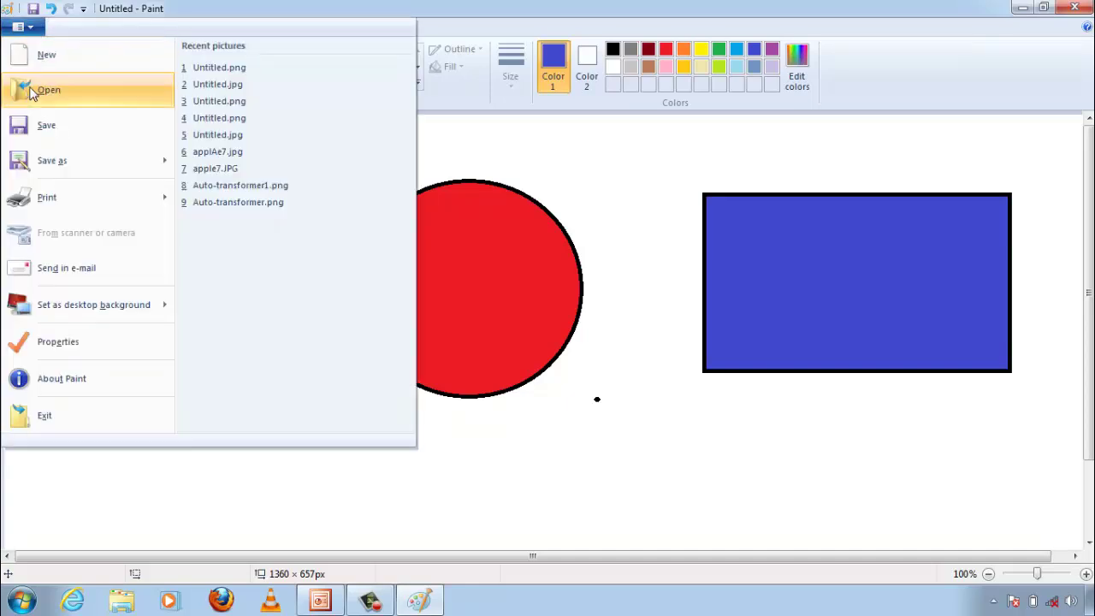
left_click(35, 164)
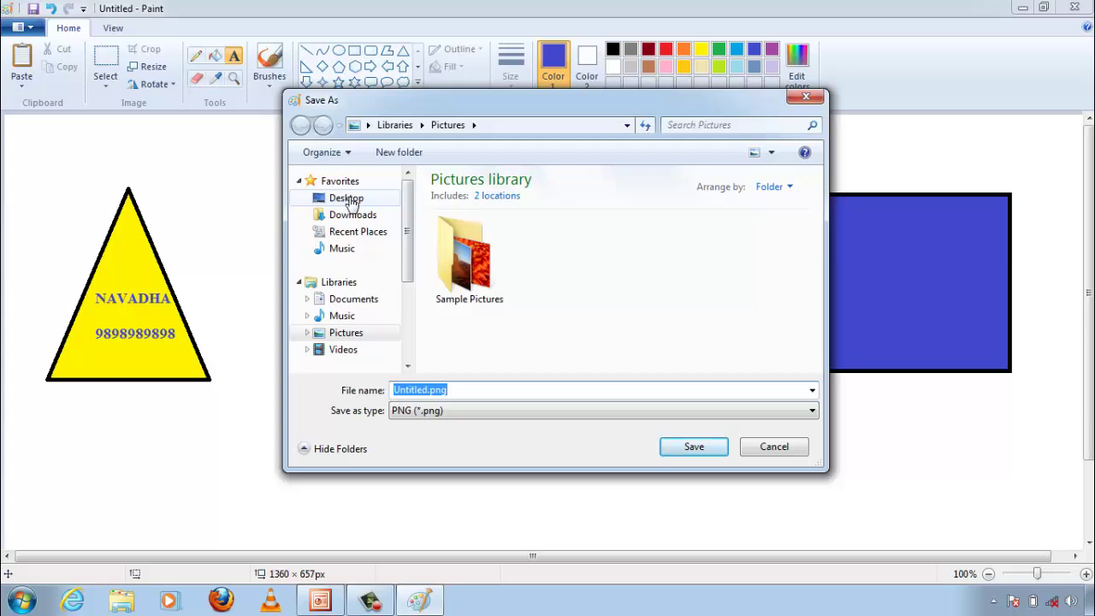
left_click(350, 201)
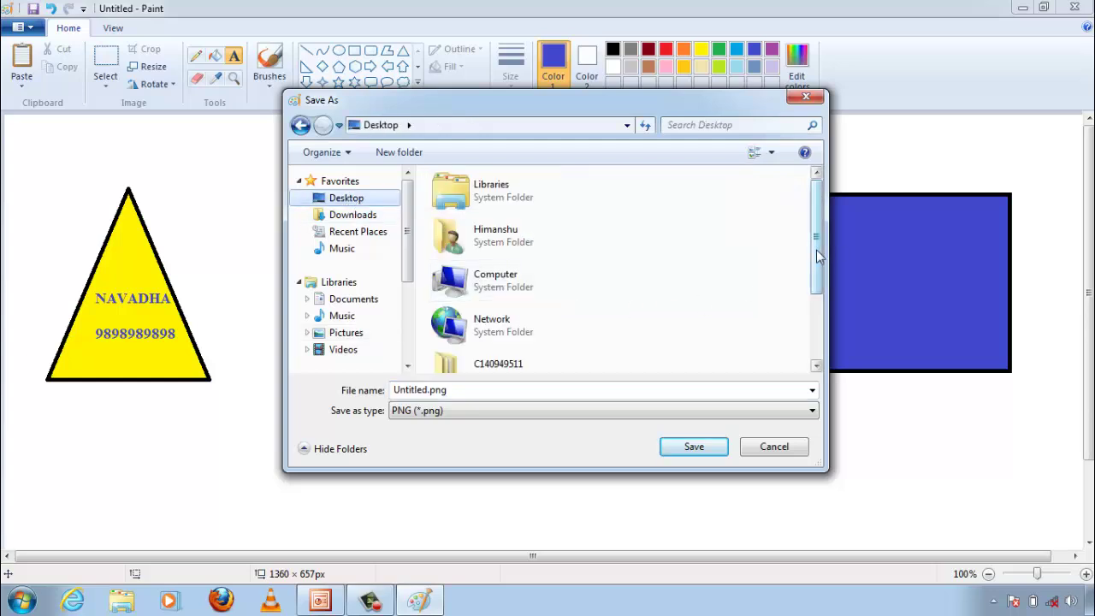
left_click_drag(816, 249, 817, 310)
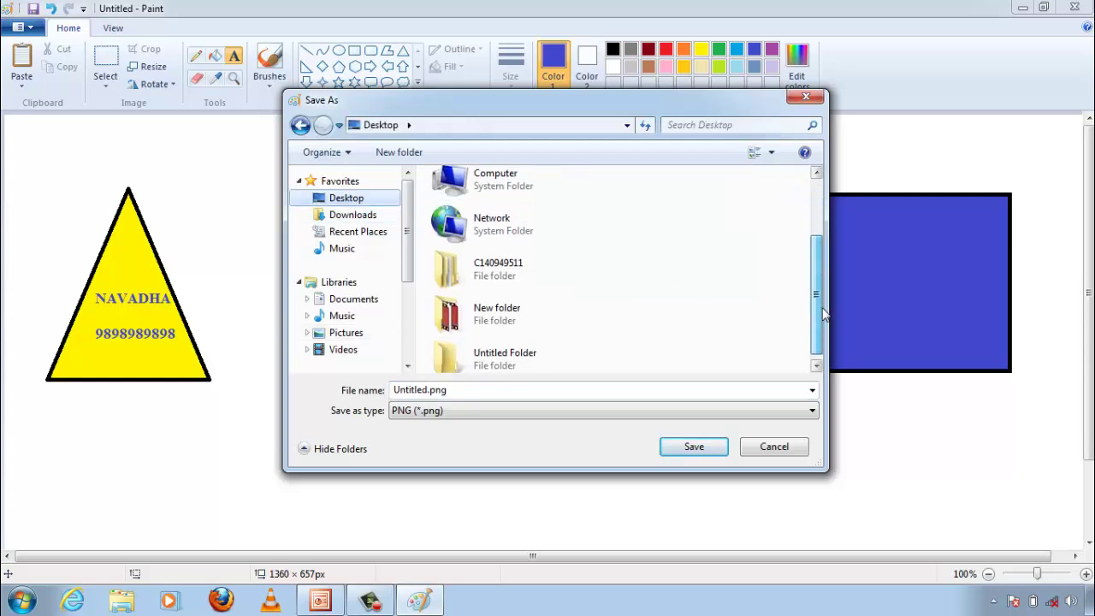
double_click(537, 280)
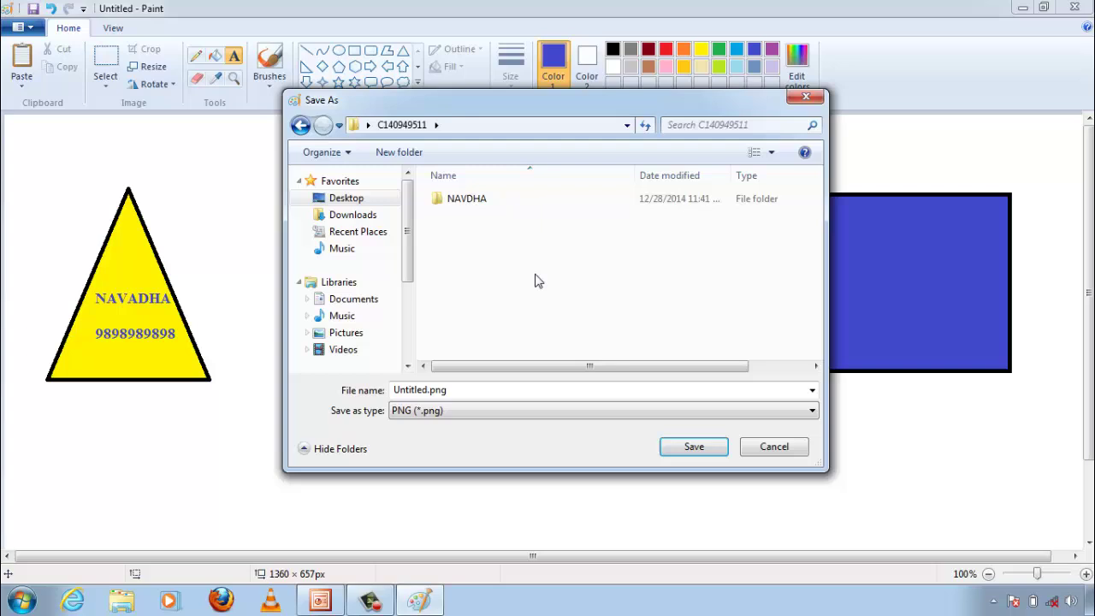
double_click(462, 200)
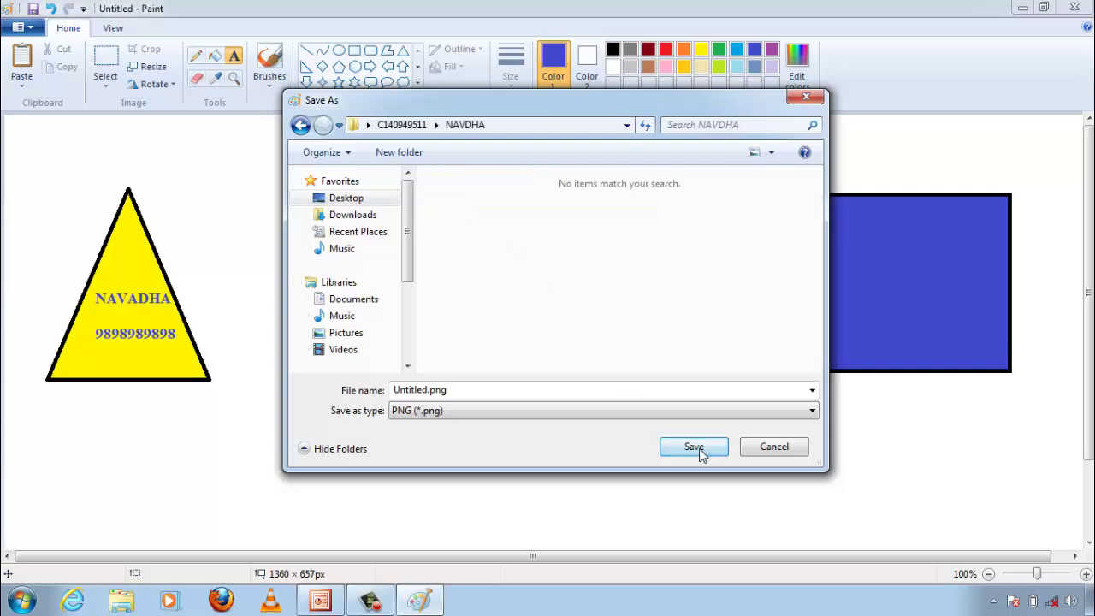
left_click(693, 446)
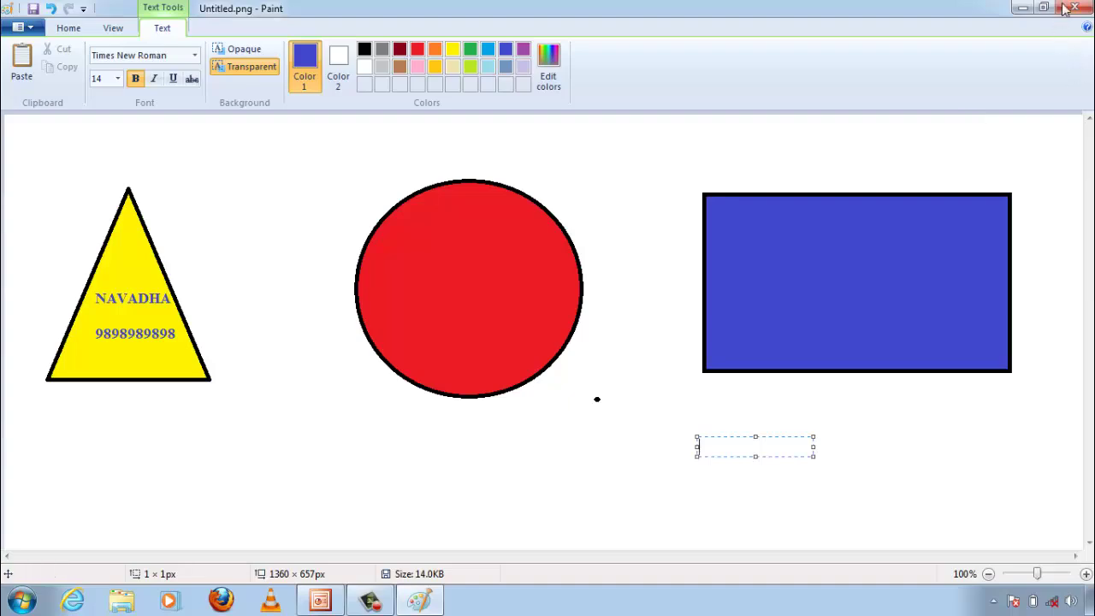
left_click(1066, 9)
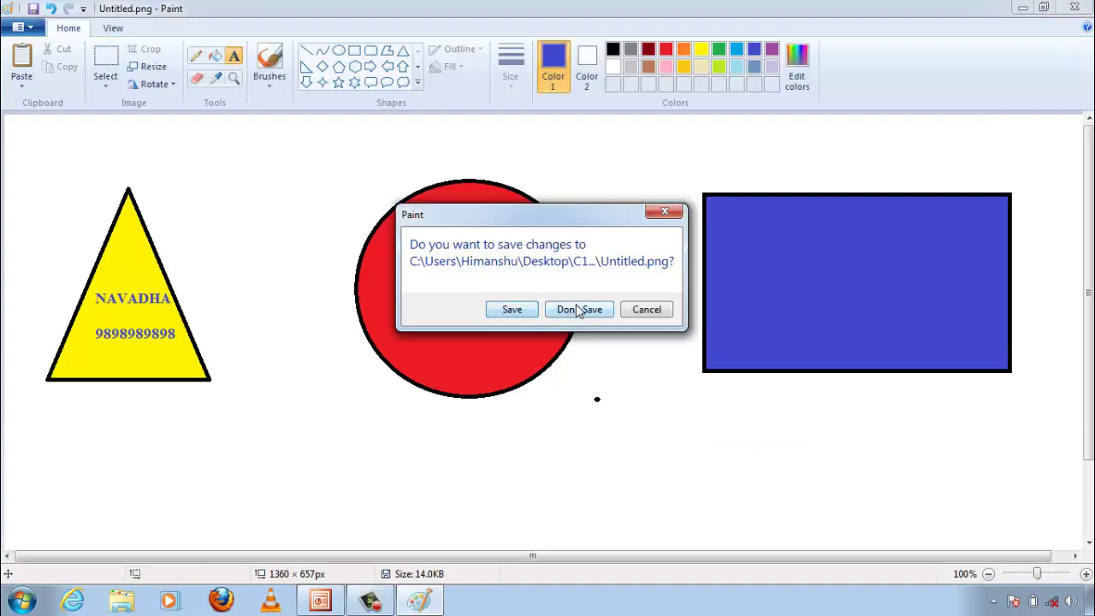
left_click(577, 310)
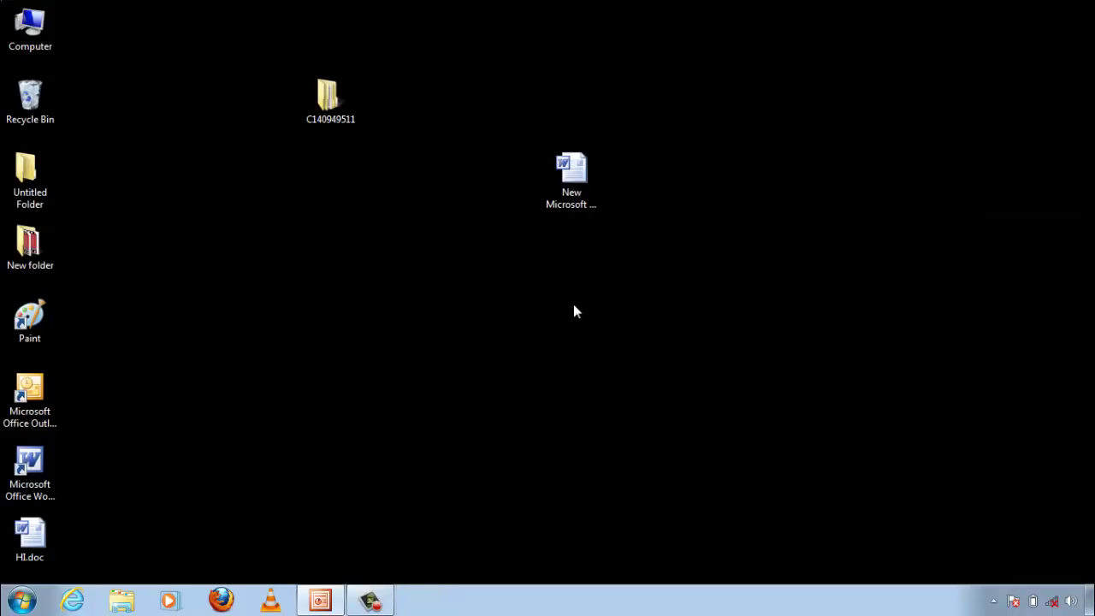
Check the personal subfolder in the desktop enrolment folder for the saved picture, and close the folder window
double_click(342, 100)
double_click(269, 105)
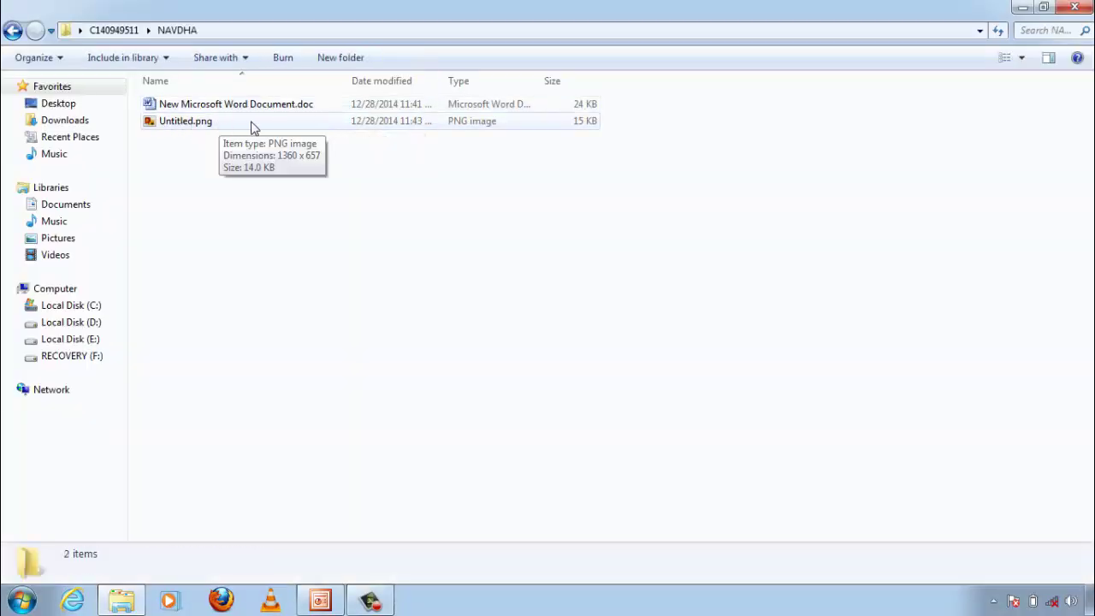
left_click(1075, 7)
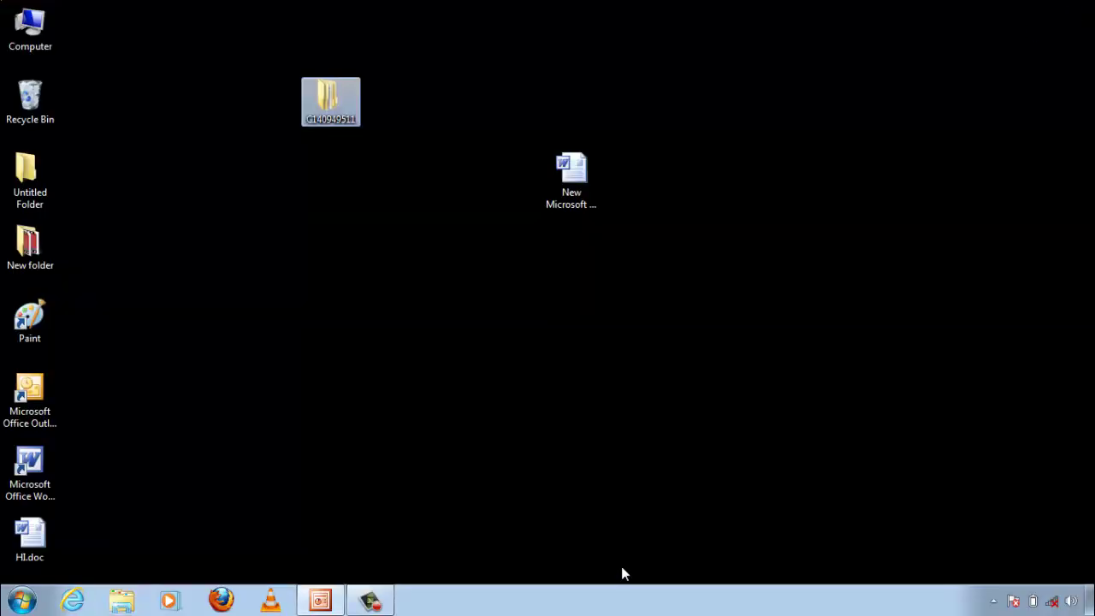
Switch to PowerPoint, read the wallpaper and screen saver task on slide 5, and return to the desktop
left_click(320, 601)
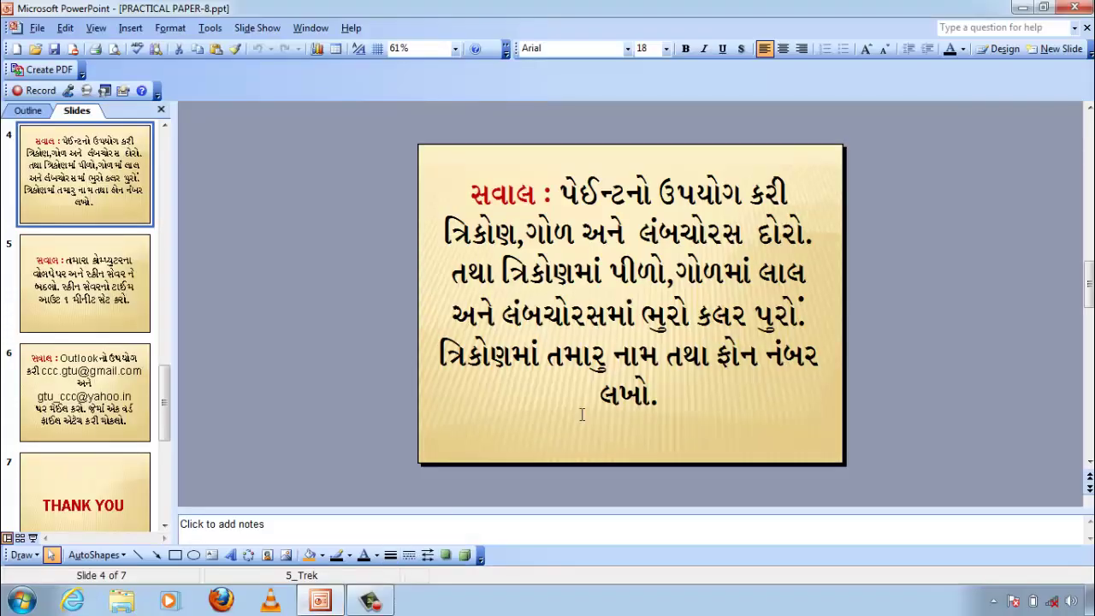
key("Page_Down")
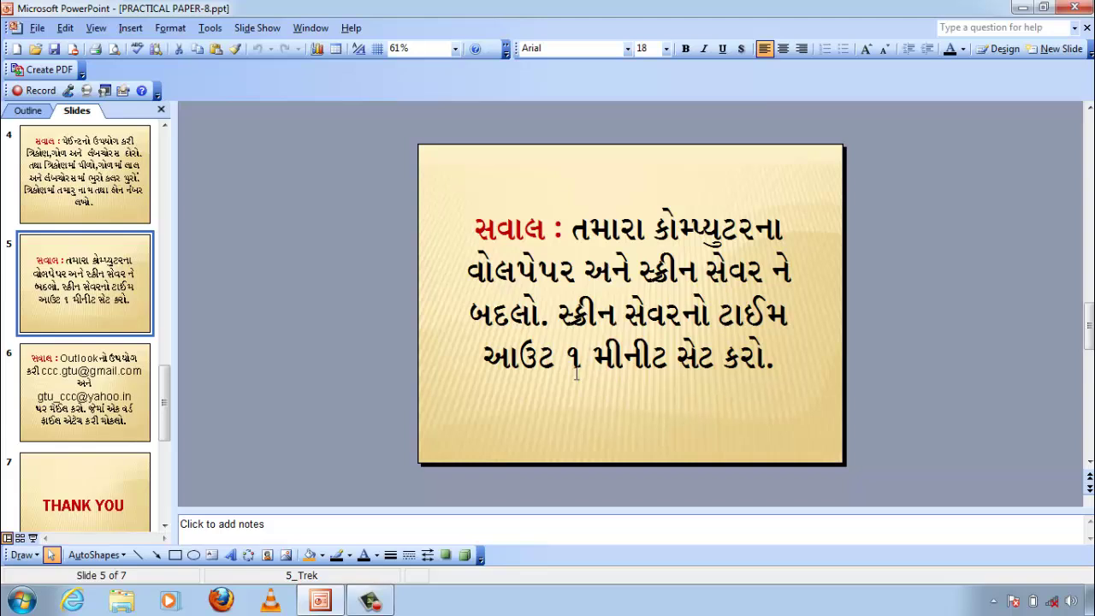
left_click(1022, 8)
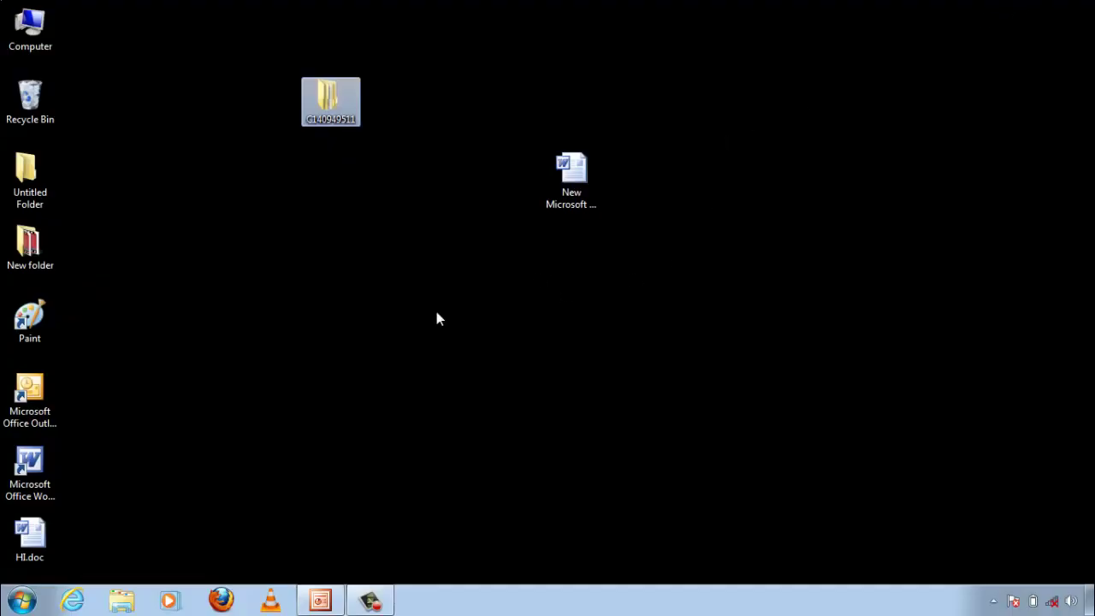
Set the yellow tulips picture from the Pictures Library as desktop background via Control Panel's Display settings, check it on the desktop and return to Display
left_click(25, 595)
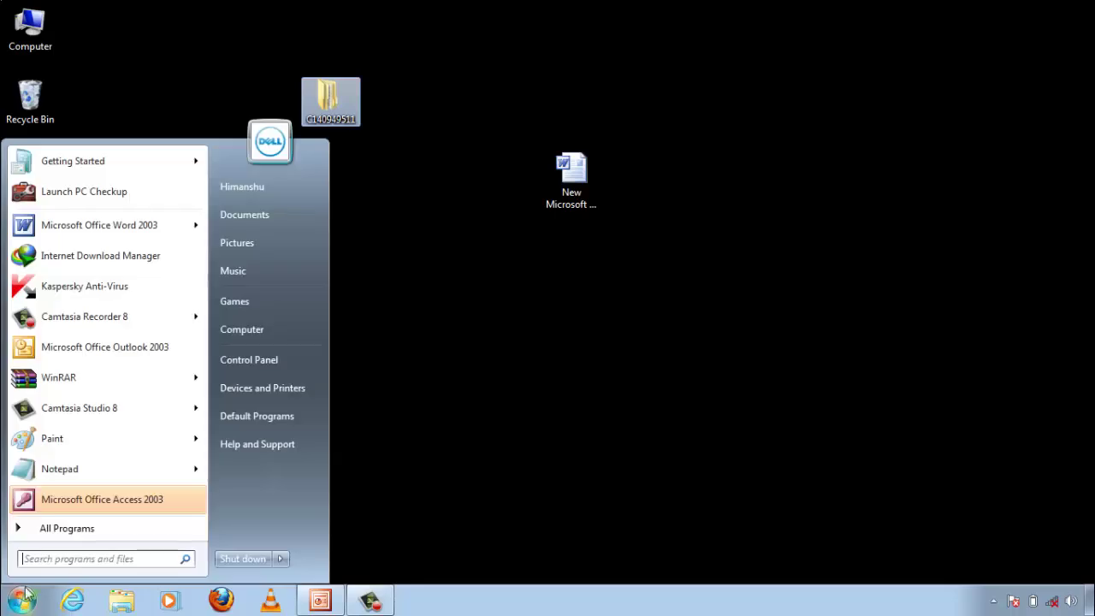
left_click(259, 365)
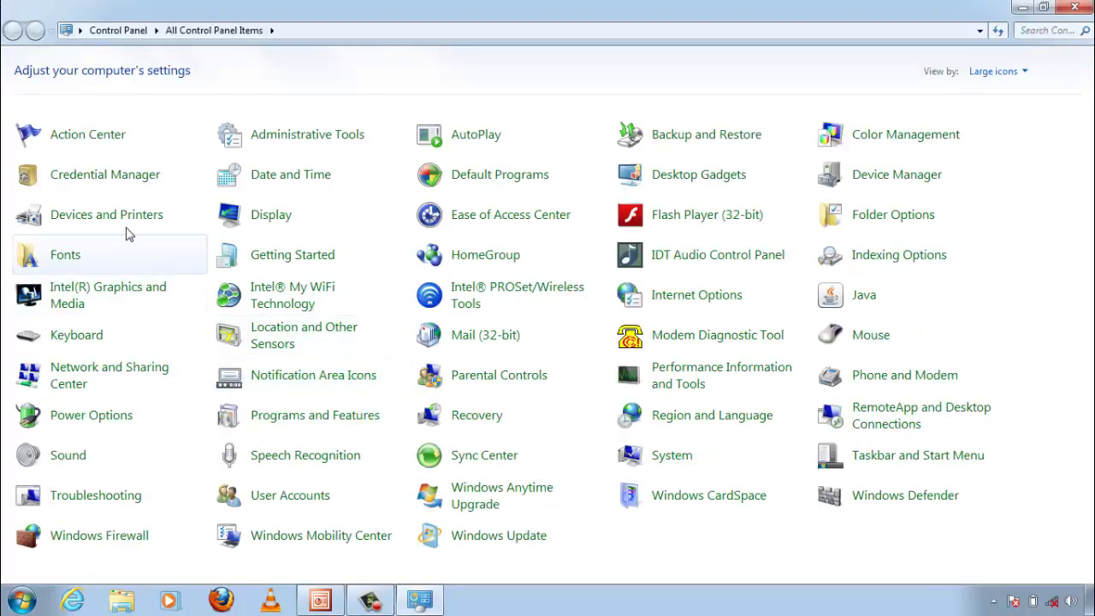
left_click(263, 218)
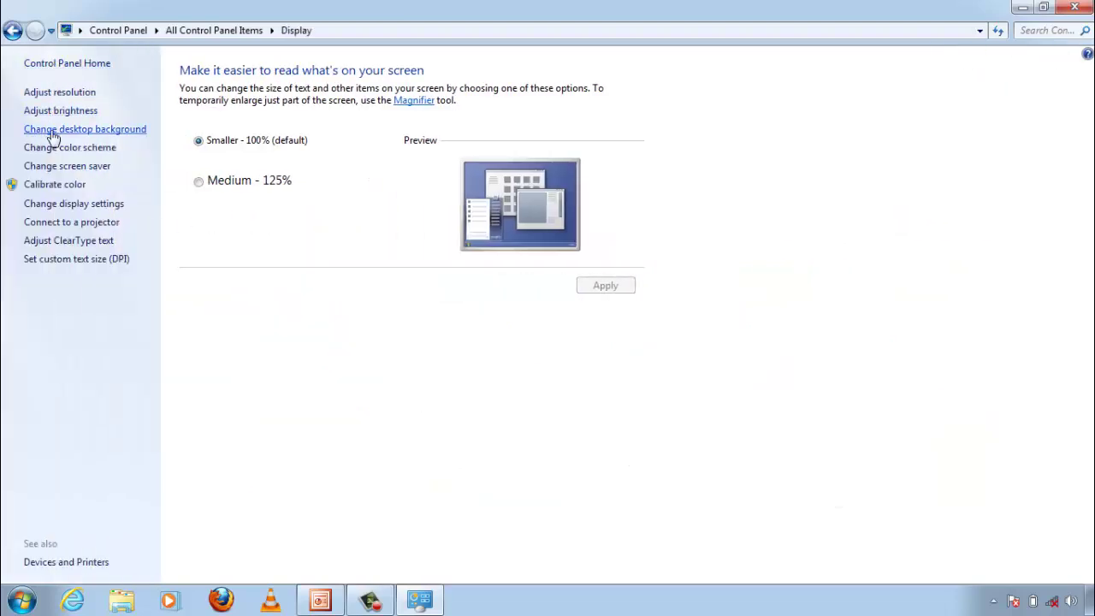
left_click(120, 137)
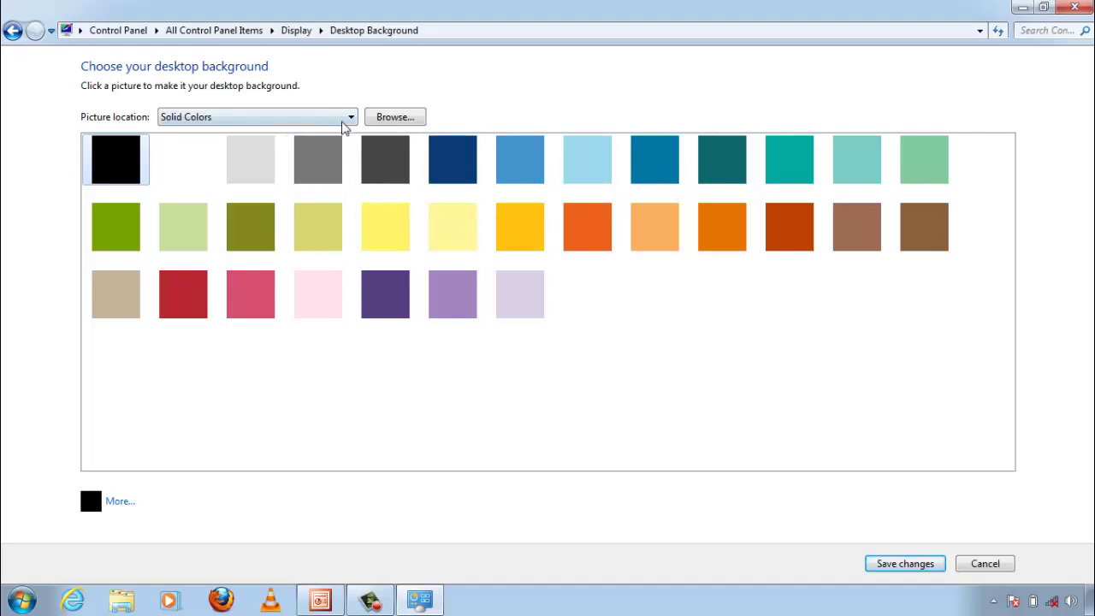
left_click(344, 119)
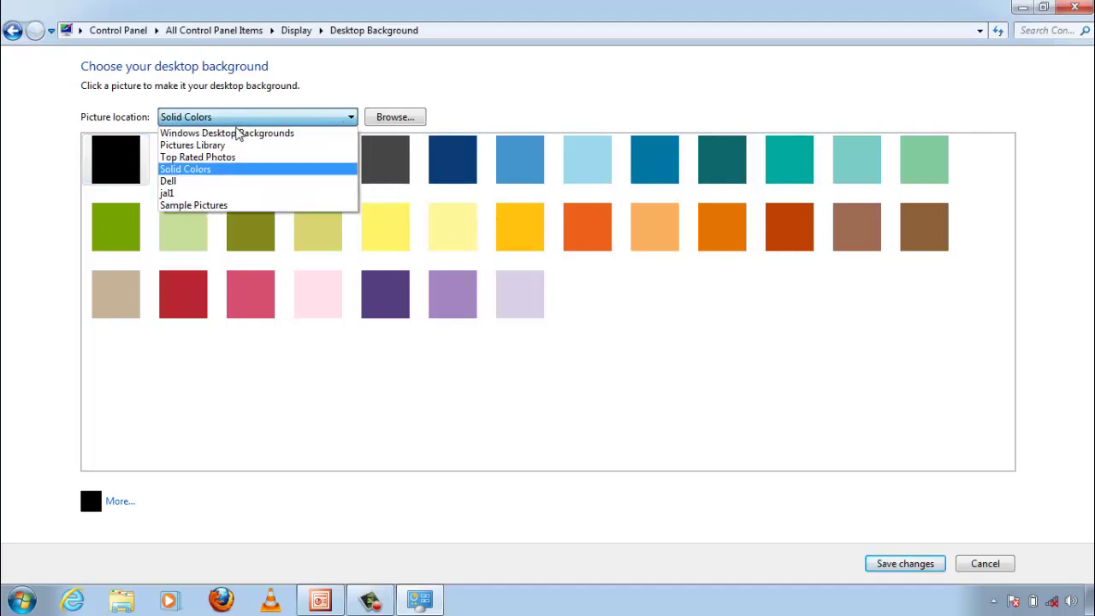
left_click(238, 147)
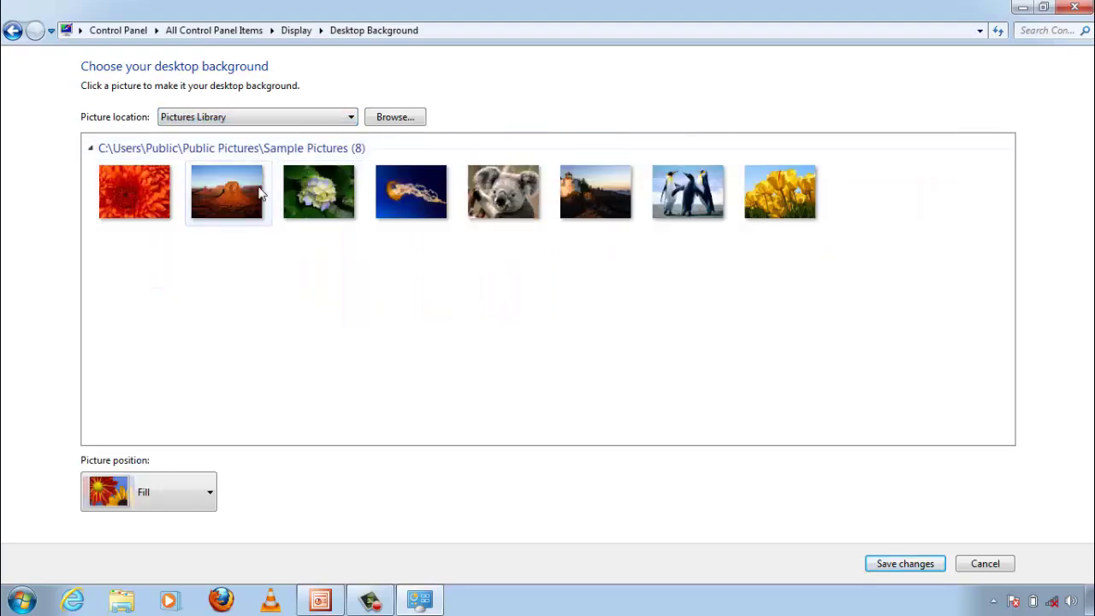
left_click(784, 193)
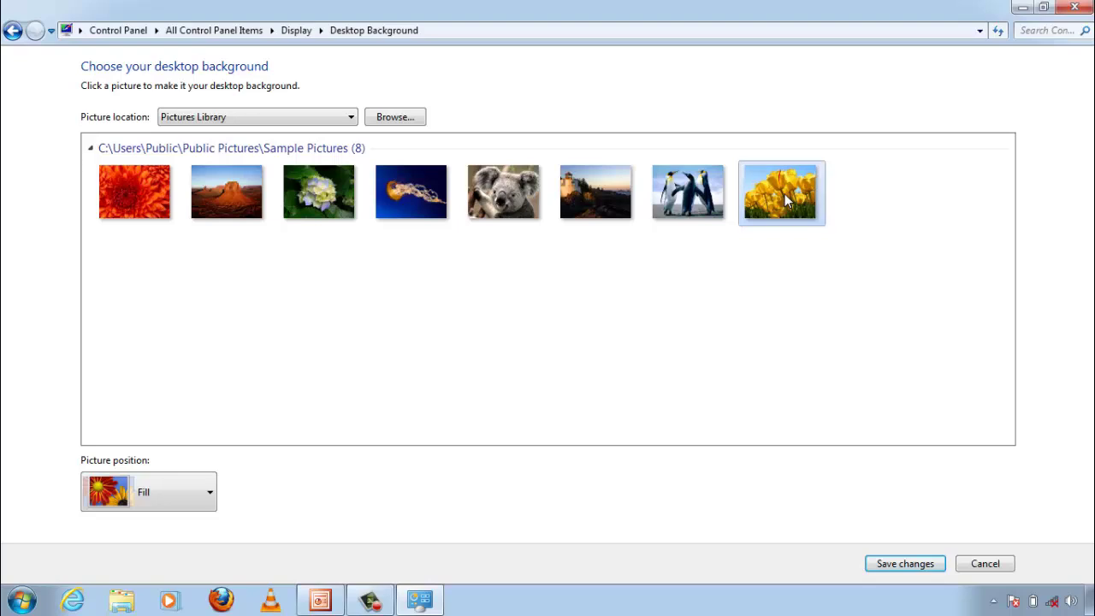
left_click(906, 567)
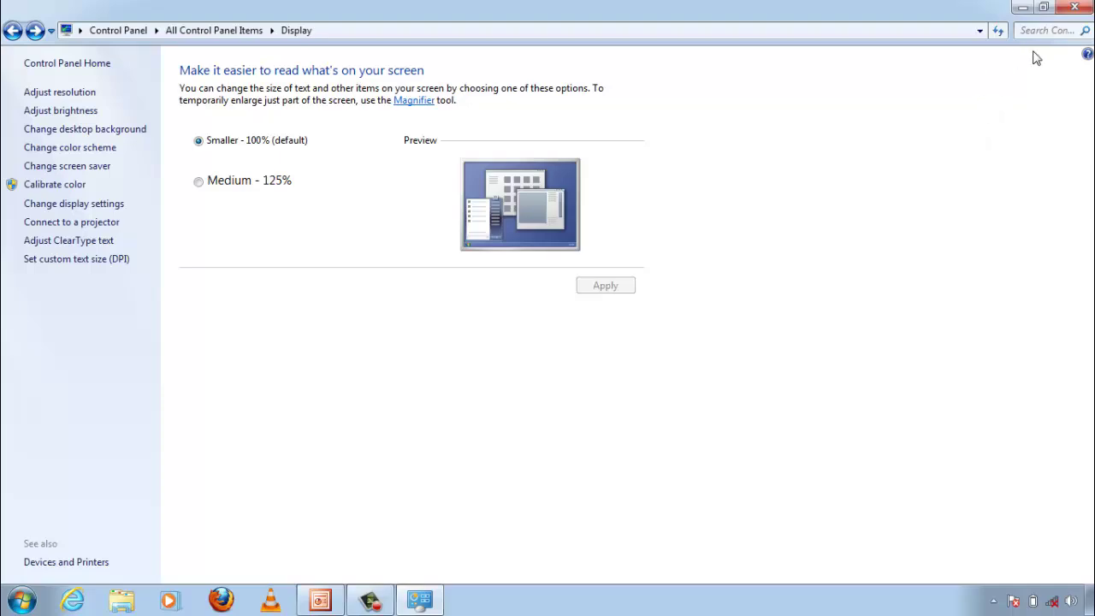
left_click(1023, 8)
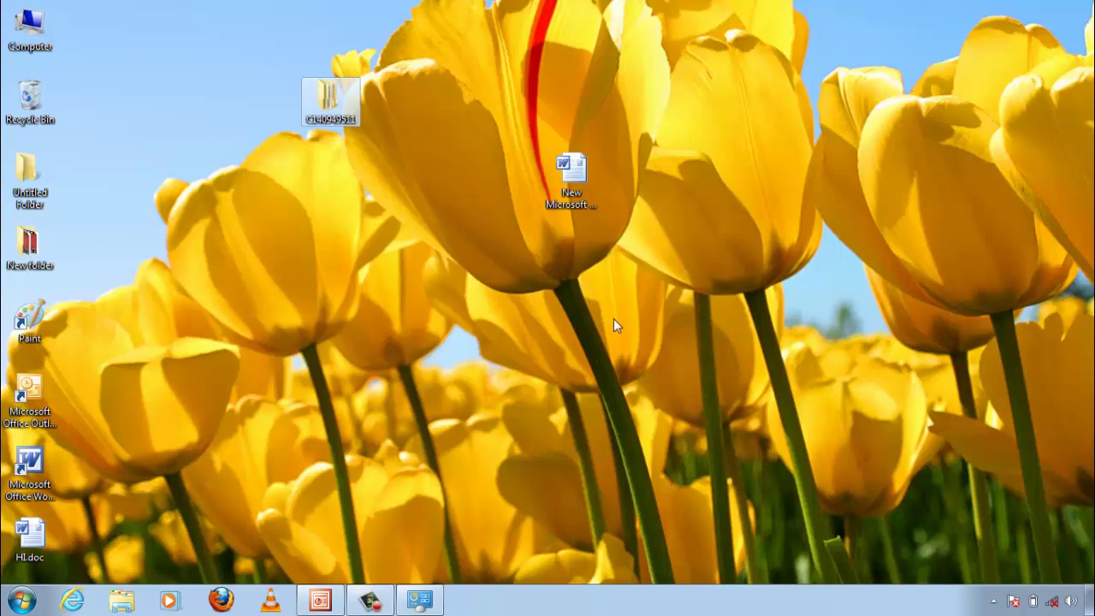
left_click(425, 603)
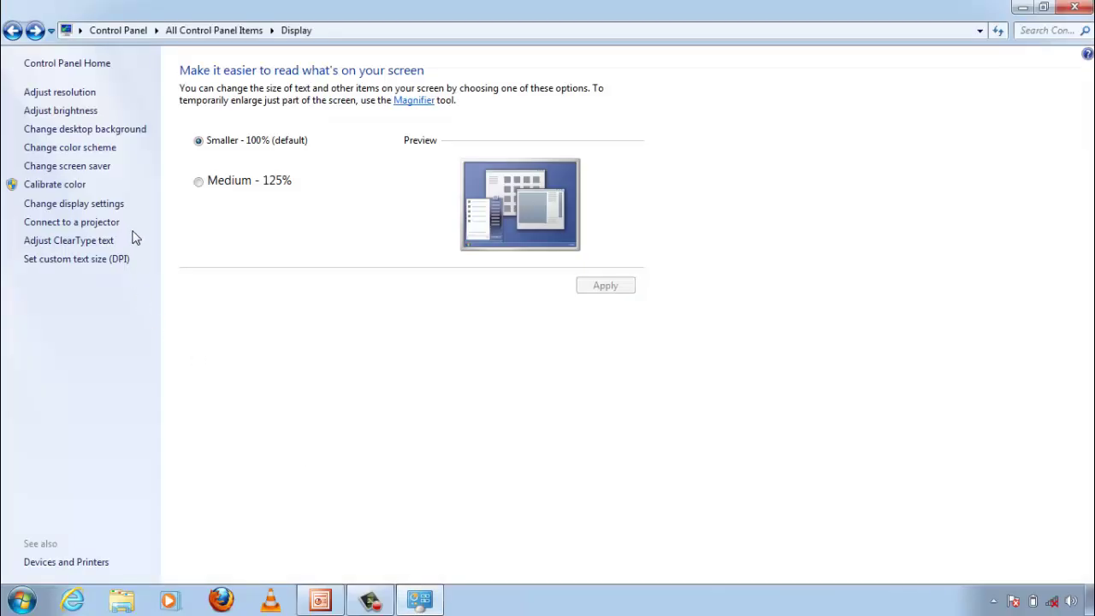
Set the screen saver to Ribbons with a wait of 1 minute, apply it, and close the Display settings window
left_click(86, 169)
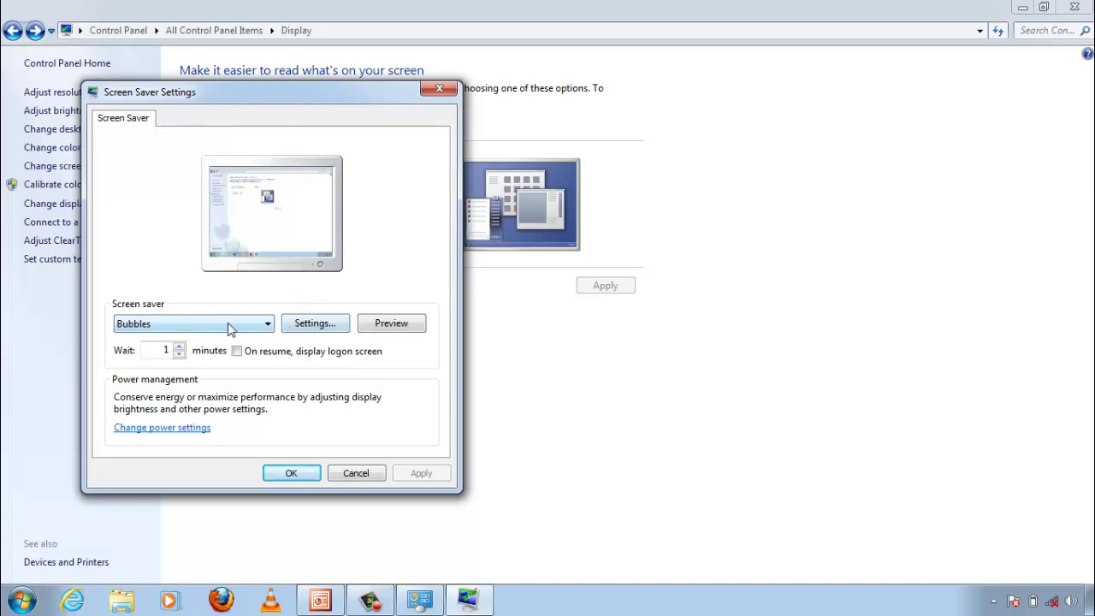
left_click(268, 330)
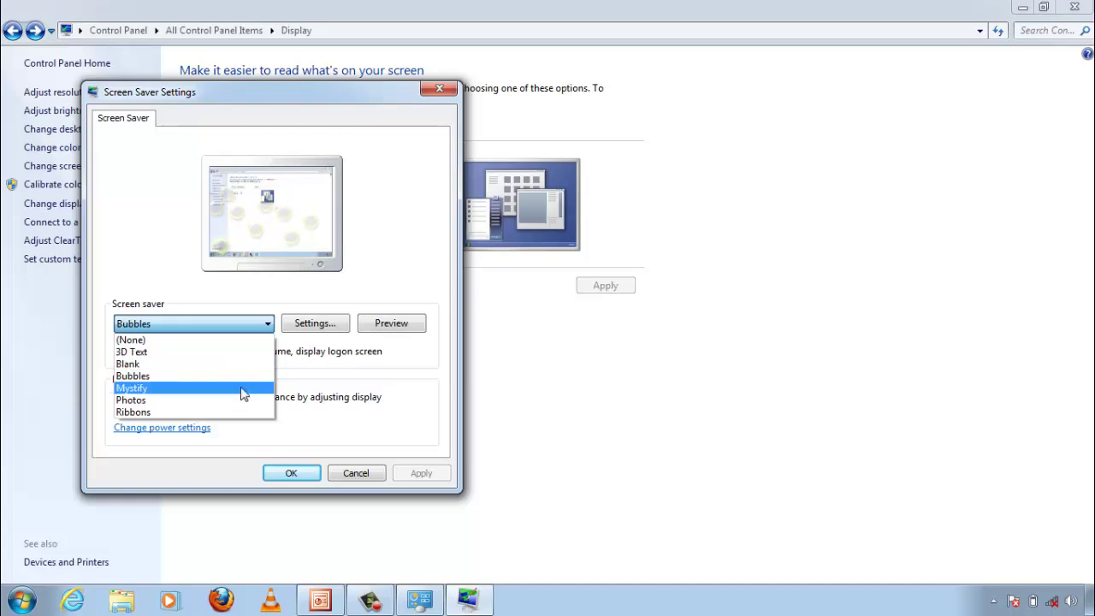
left_click(245, 416)
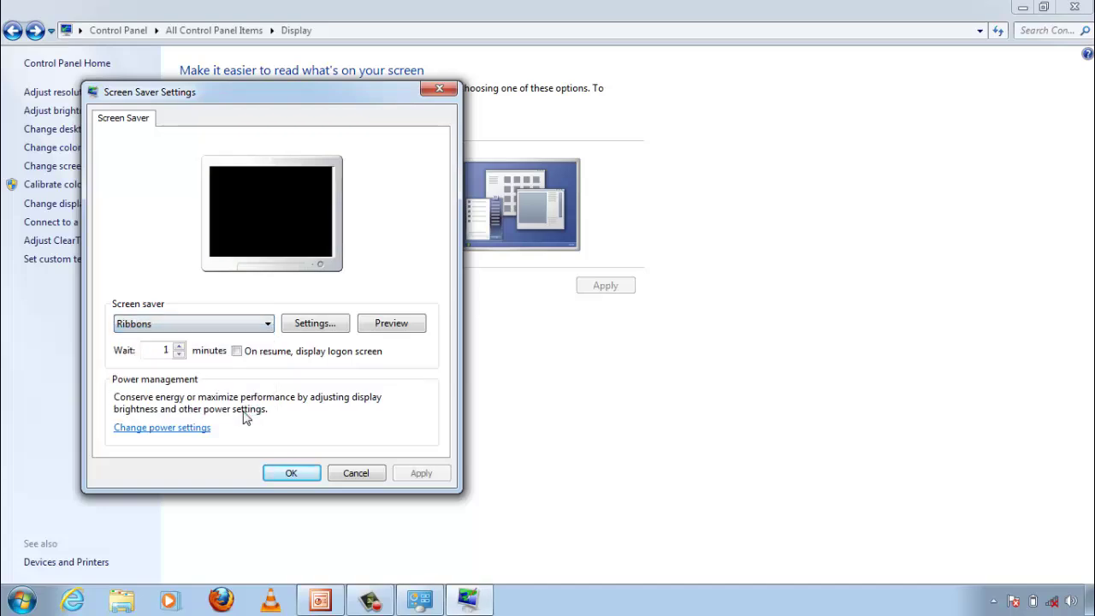
left_click(178, 354)
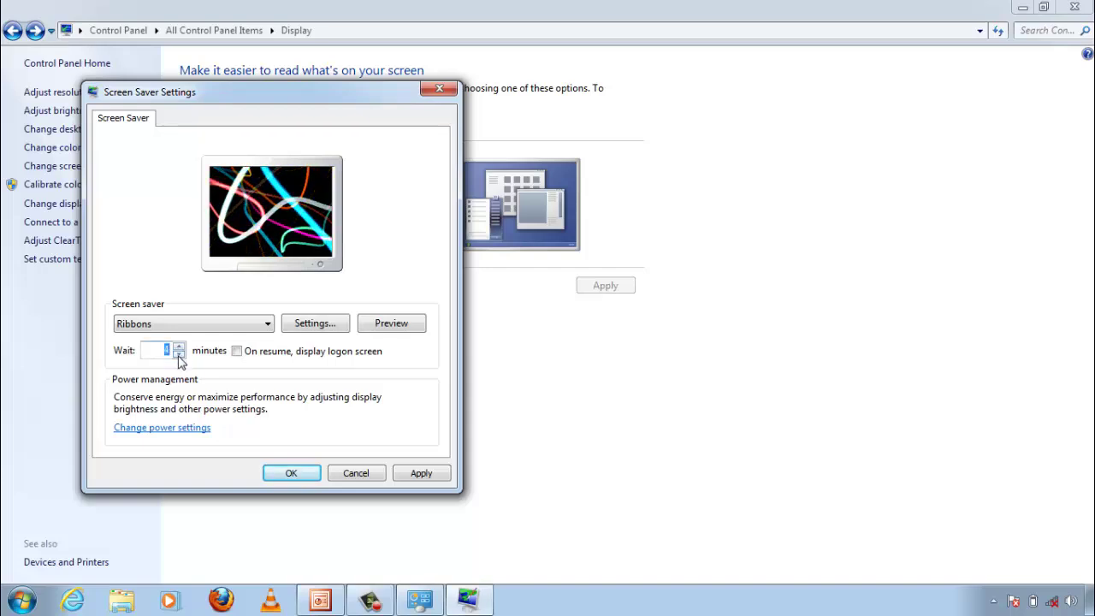
left_click(179, 349)
left_click(179, 354)
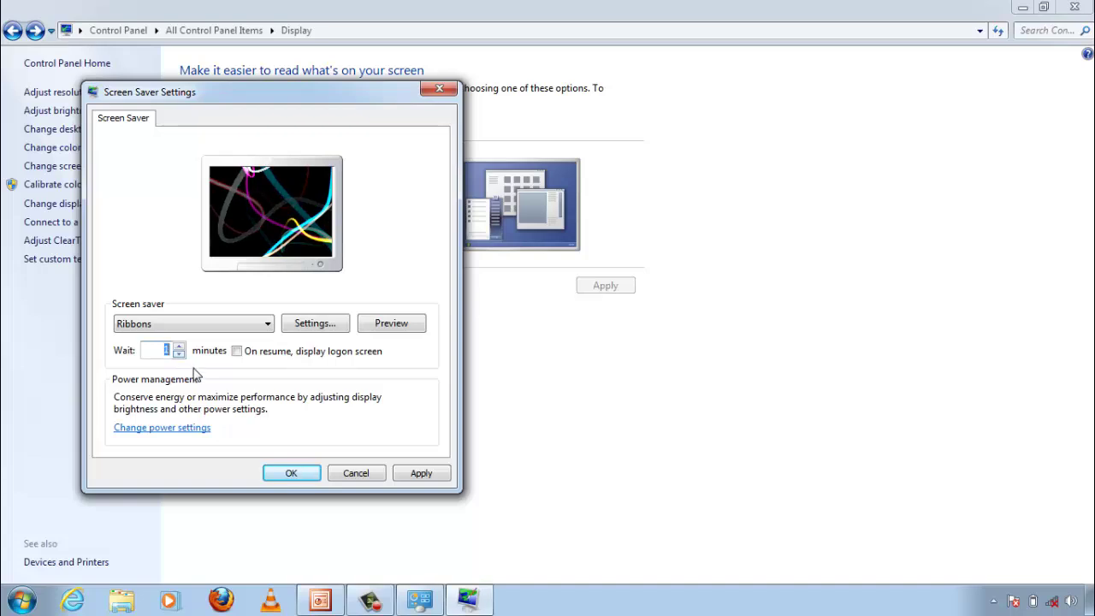
left_click(424, 477)
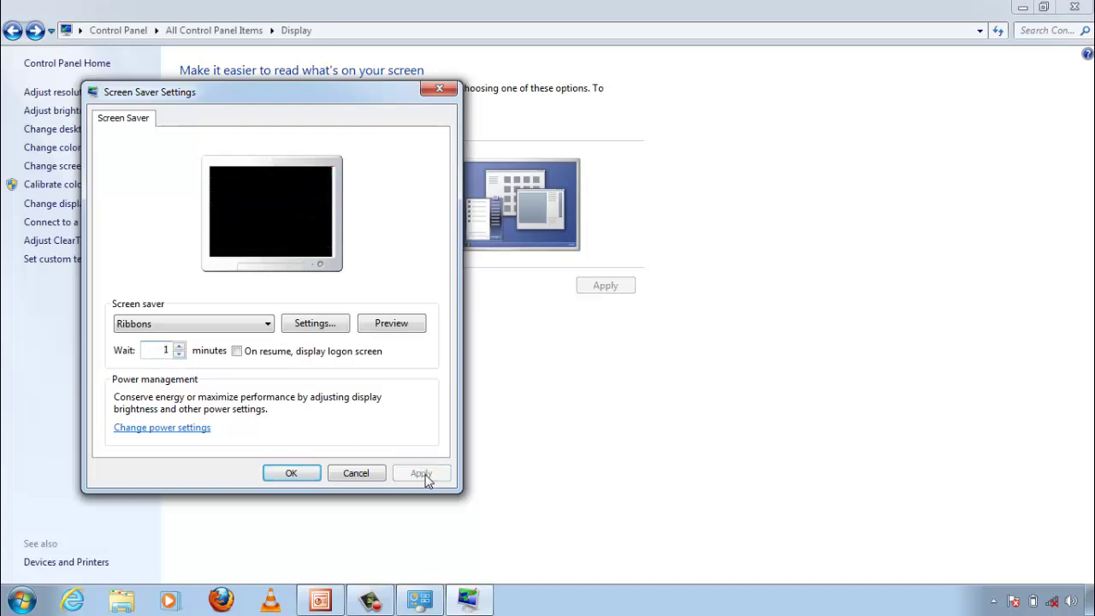
left_click(296, 473)
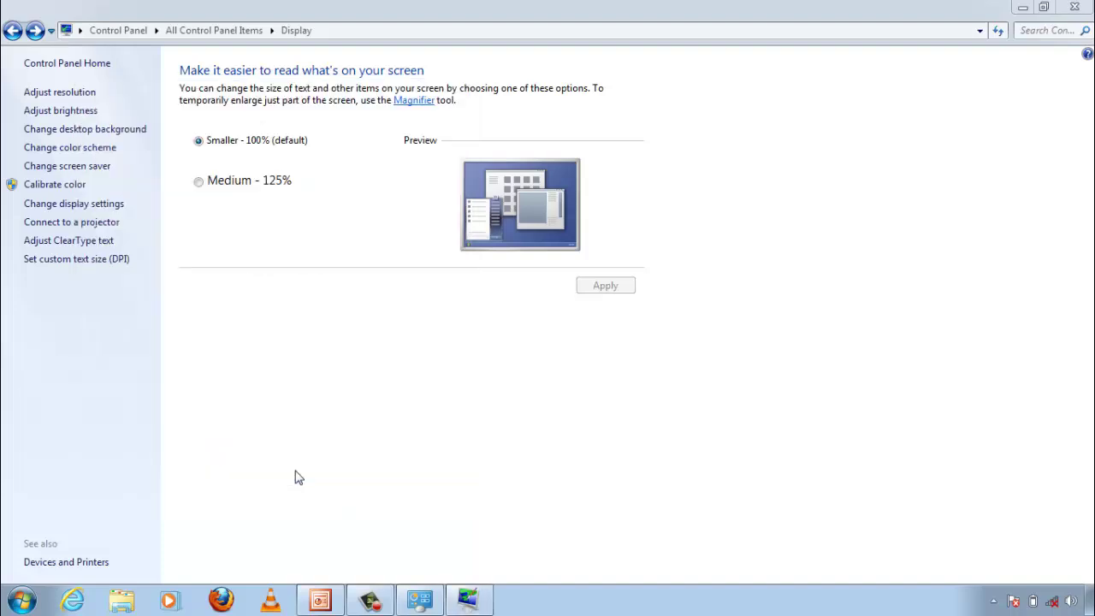
left_click(1074, 6)
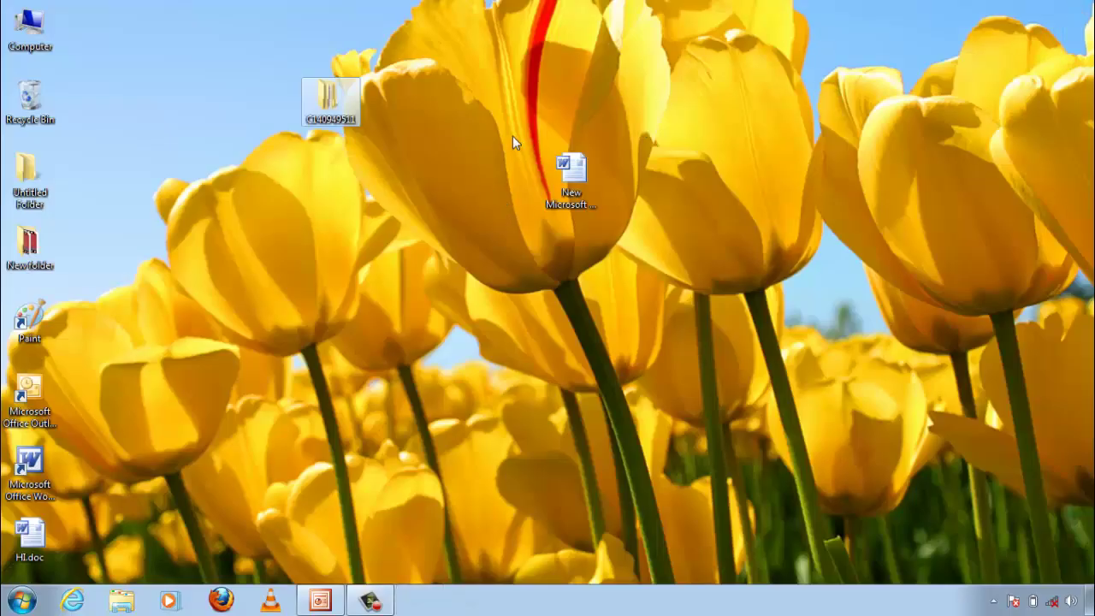
Switch to PowerPoint, read the Outlook mail task on slide 6, and return to the desktop
left_click(319, 598)
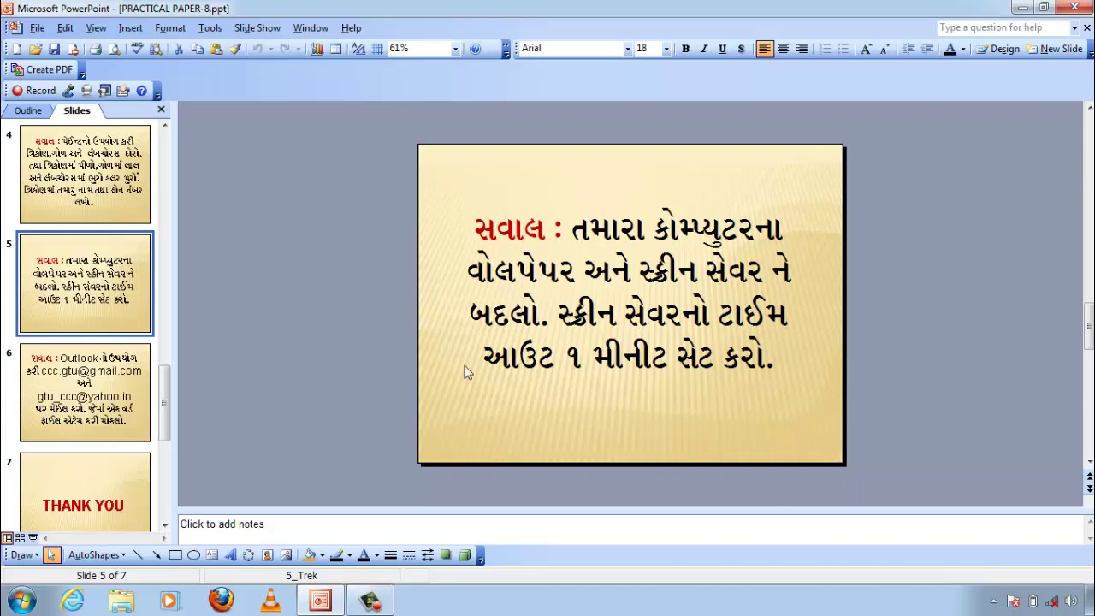
scroll(465, 370, "down", 2)
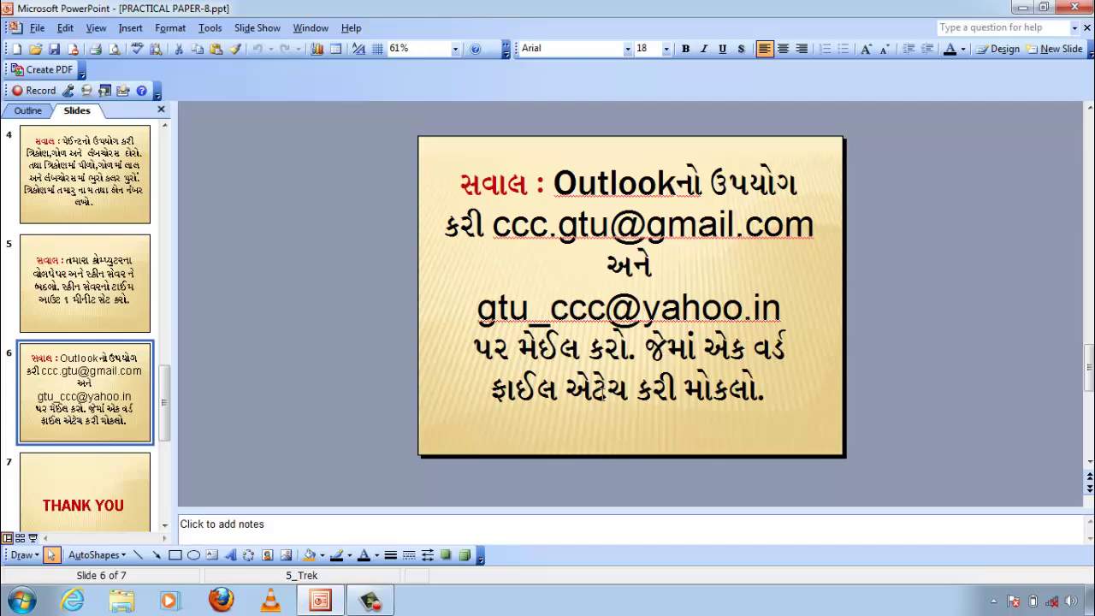
left_click(1023, 7)
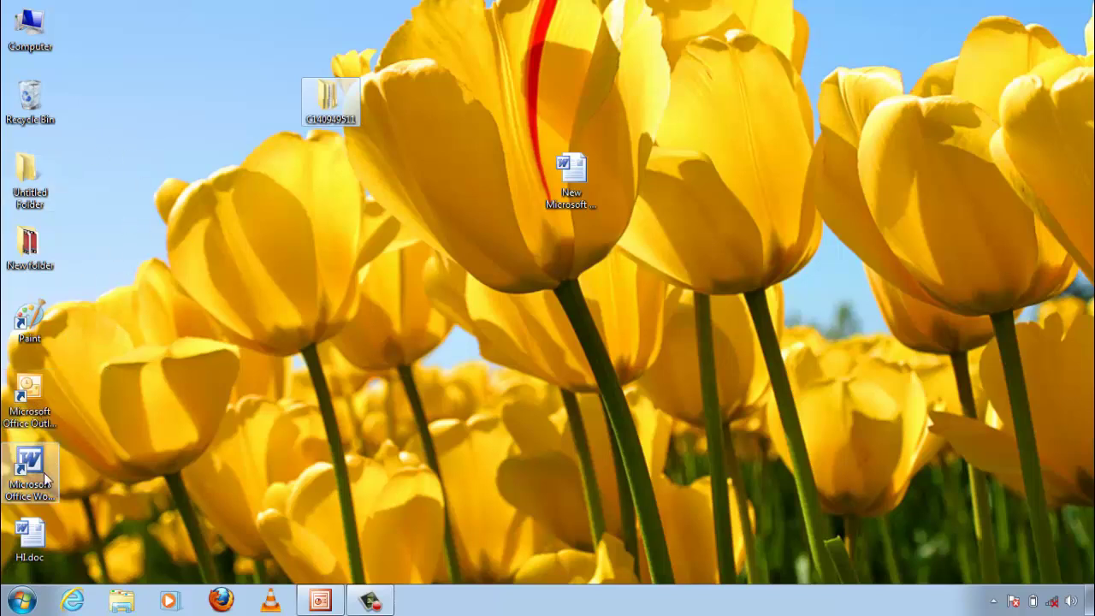
Start Microsoft Office Outlook 2003 from the installed Microsoft Office programs and create a new mail message
left_click(24, 601)
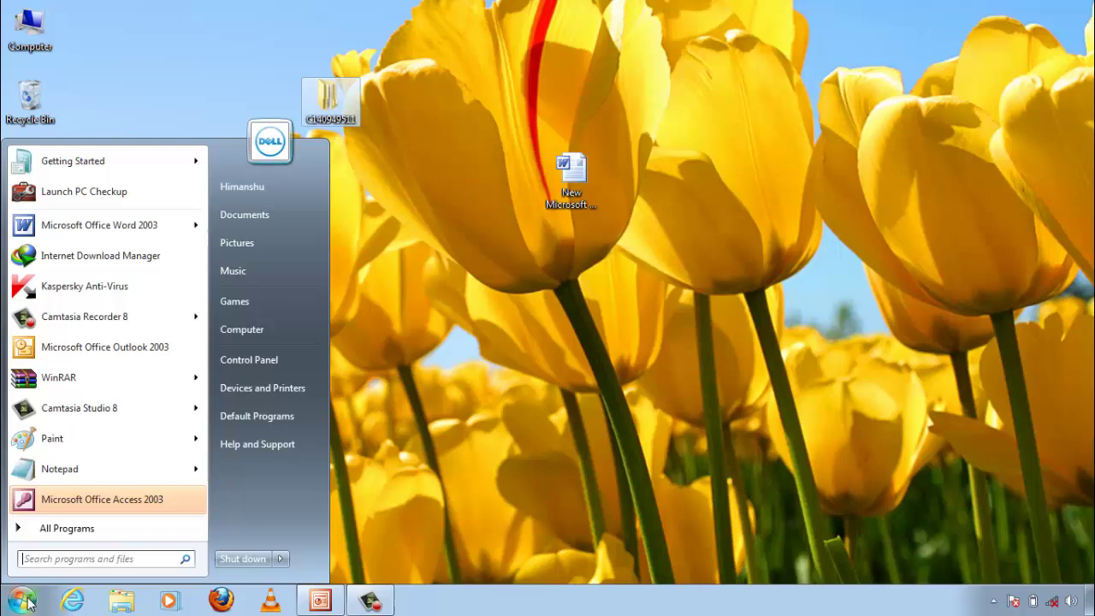
left_click(56, 529)
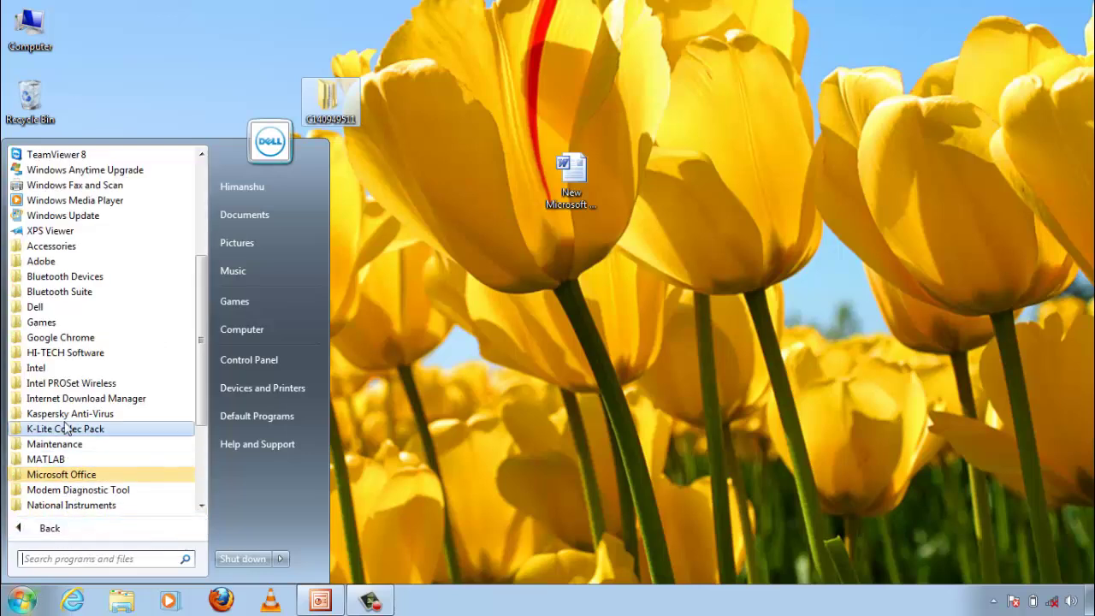
left_click(86, 475)
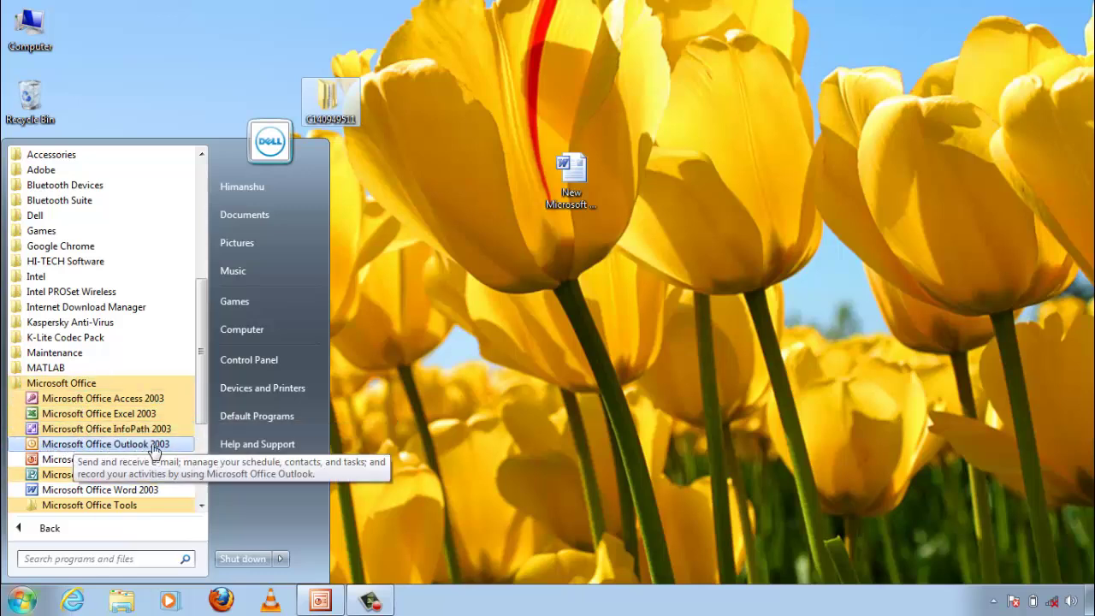
left_click(155, 446)
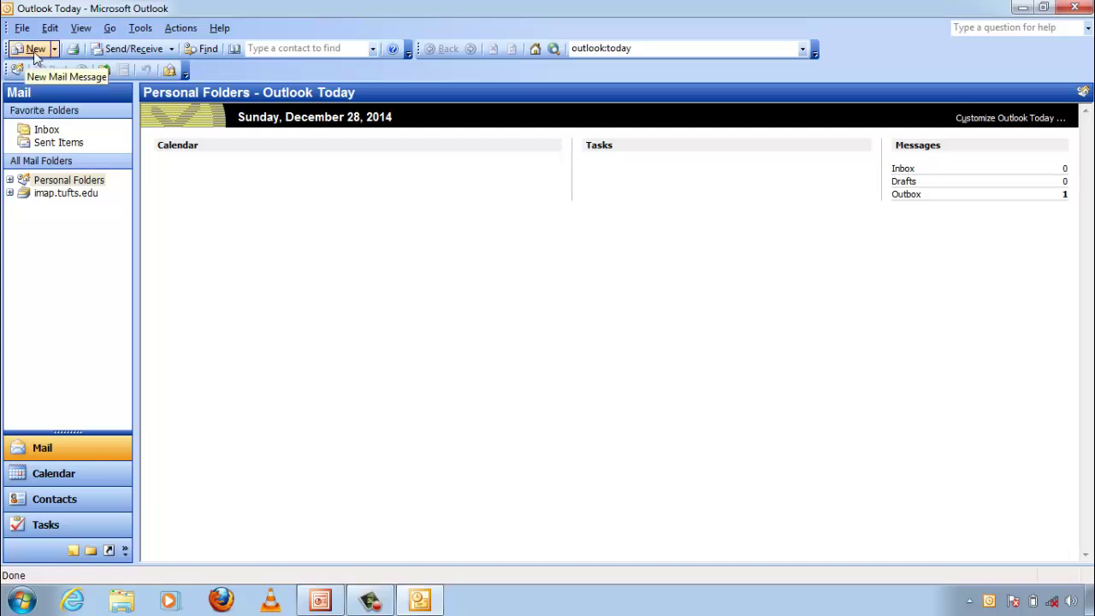
left_click(36, 52)
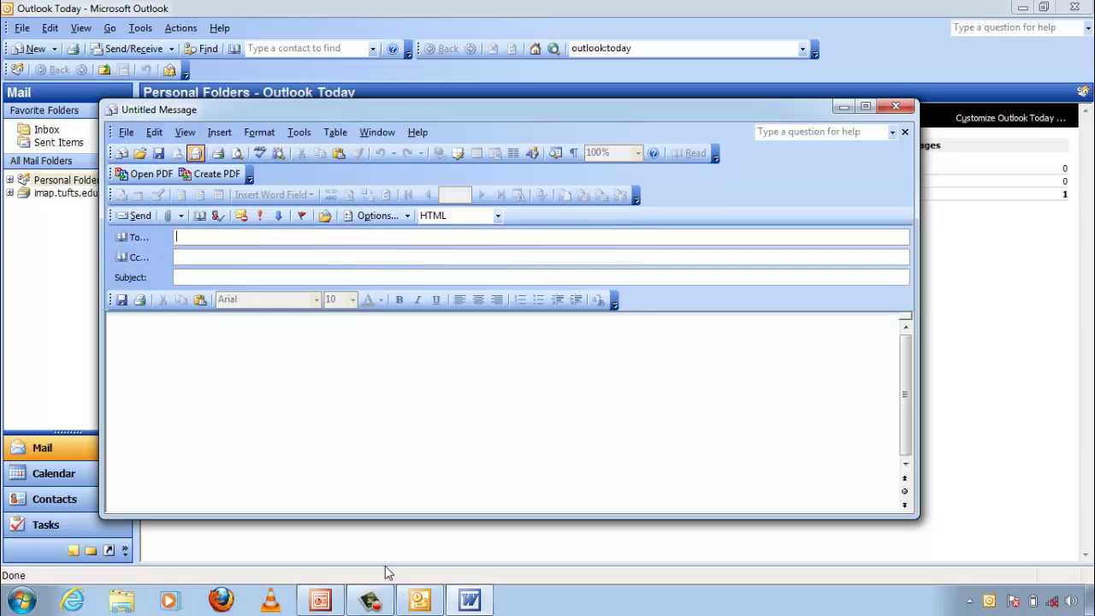
Check slide 6 in PowerPoint, address the Outlook message to the two e-mail addresses given there, and enter the subject FILE
left_click(320, 600)
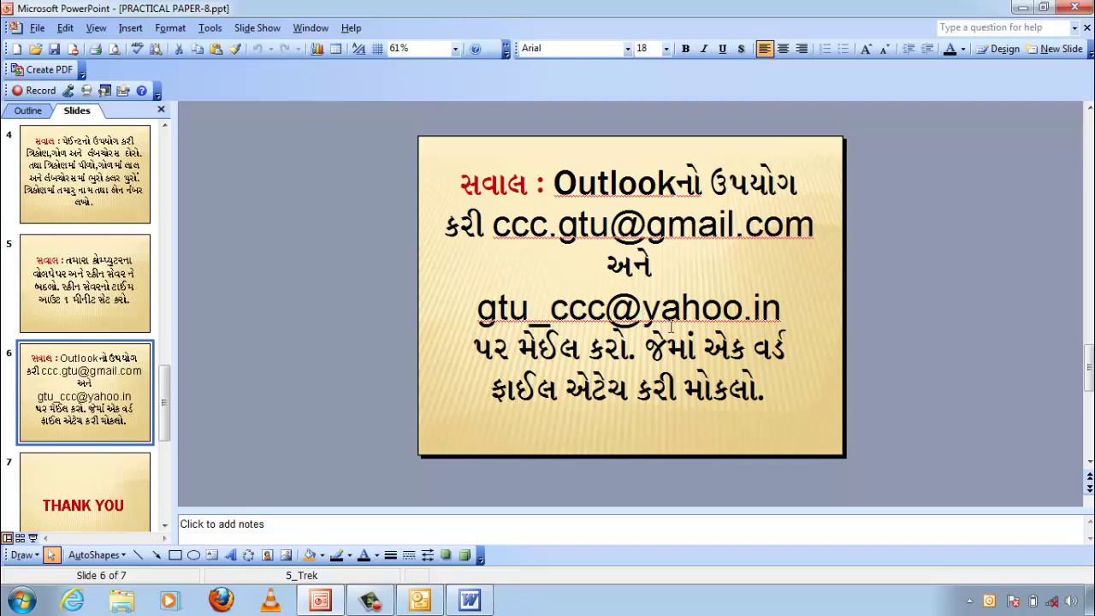
left_click(1021, 8)
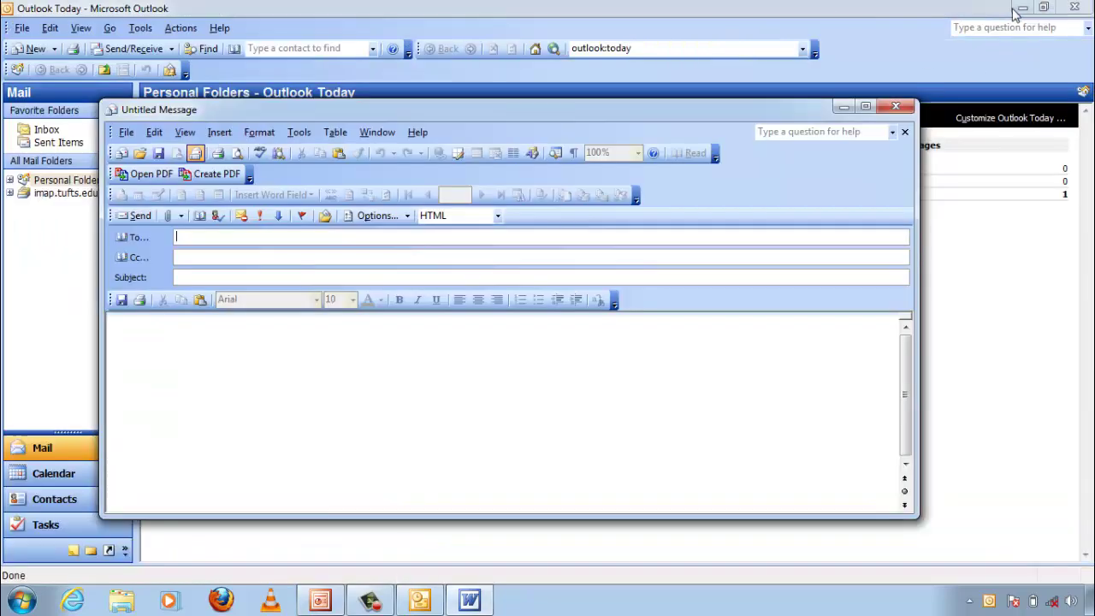
left_click(219, 236)
type("c")
left_click(221, 254)
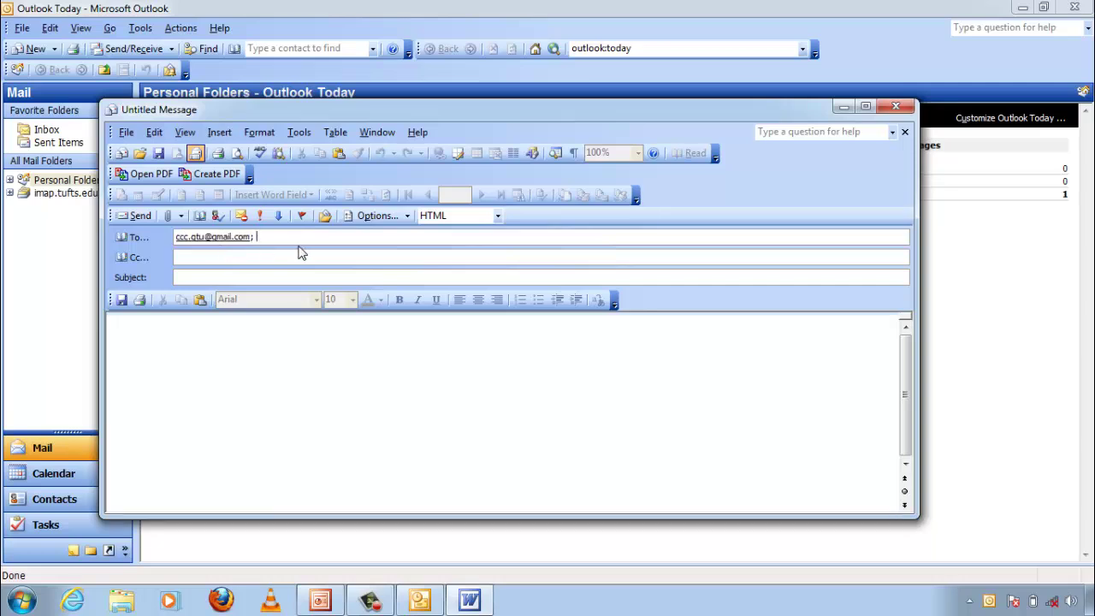
type("g")
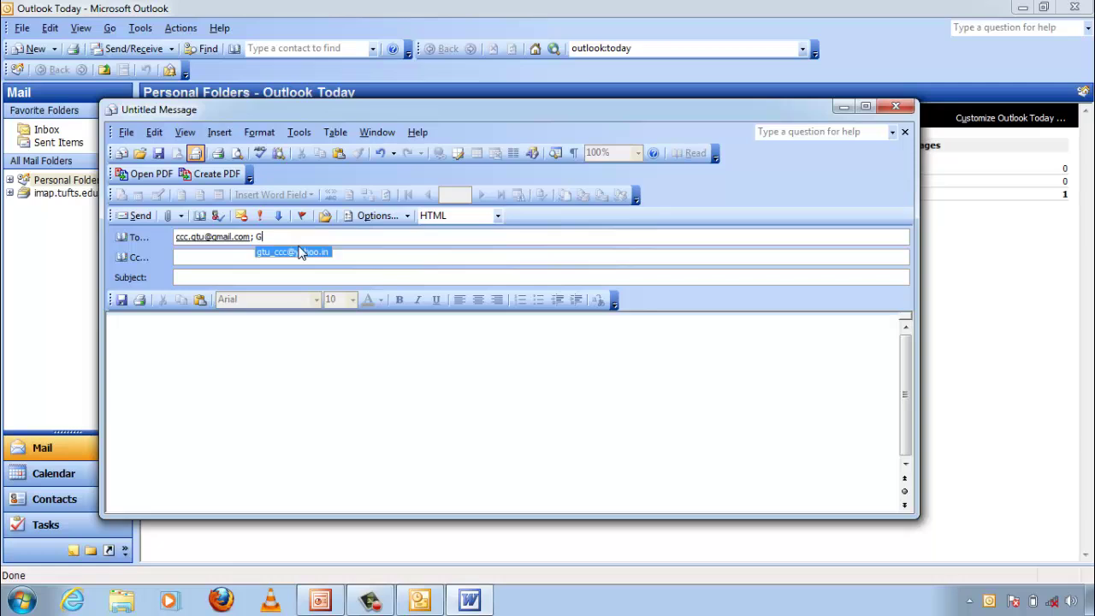
left_click(301, 251)
left_click(275, 253)
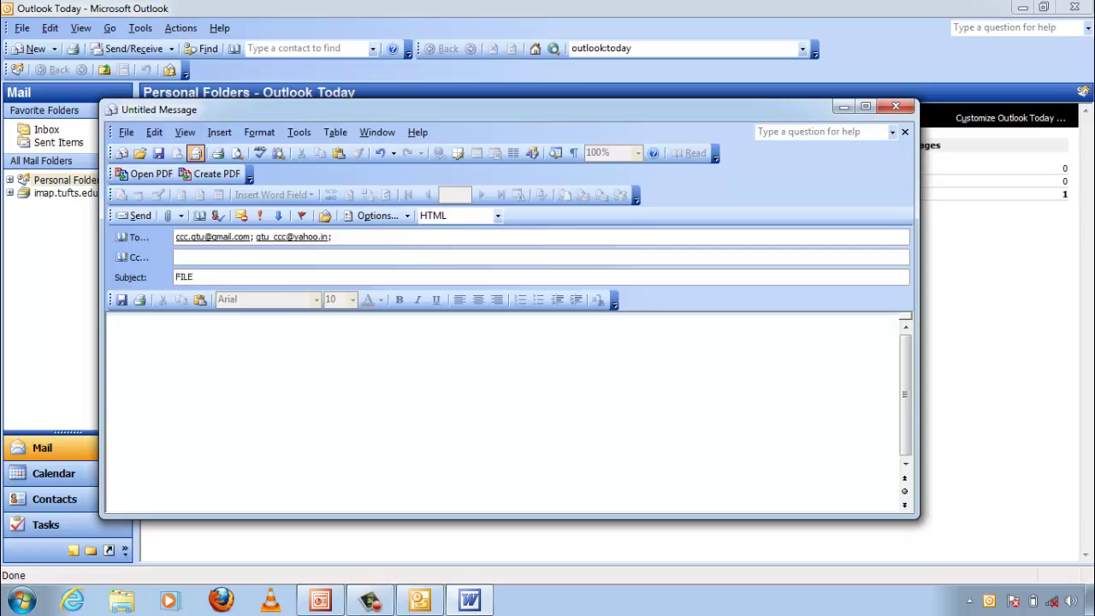
Write the message body "RESPECTED SIR, PLEASE FIND THE FILE ATTACHED HEREWITH. THANK YOU", with the greeting, sentence and closing on separate lines
left_click(165, 346)
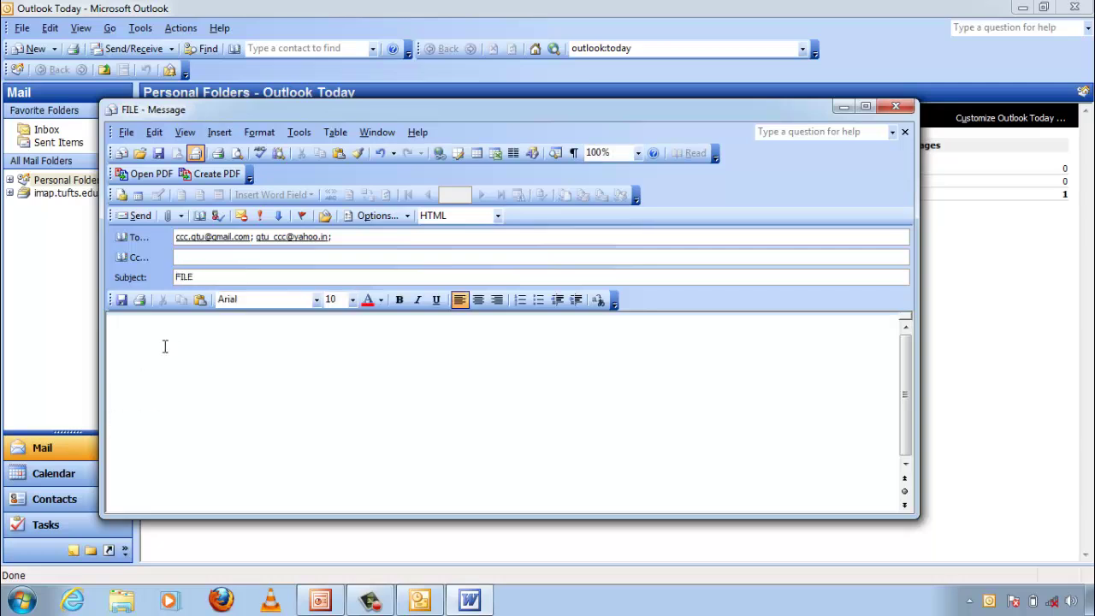
type("RESPECTED SIR")
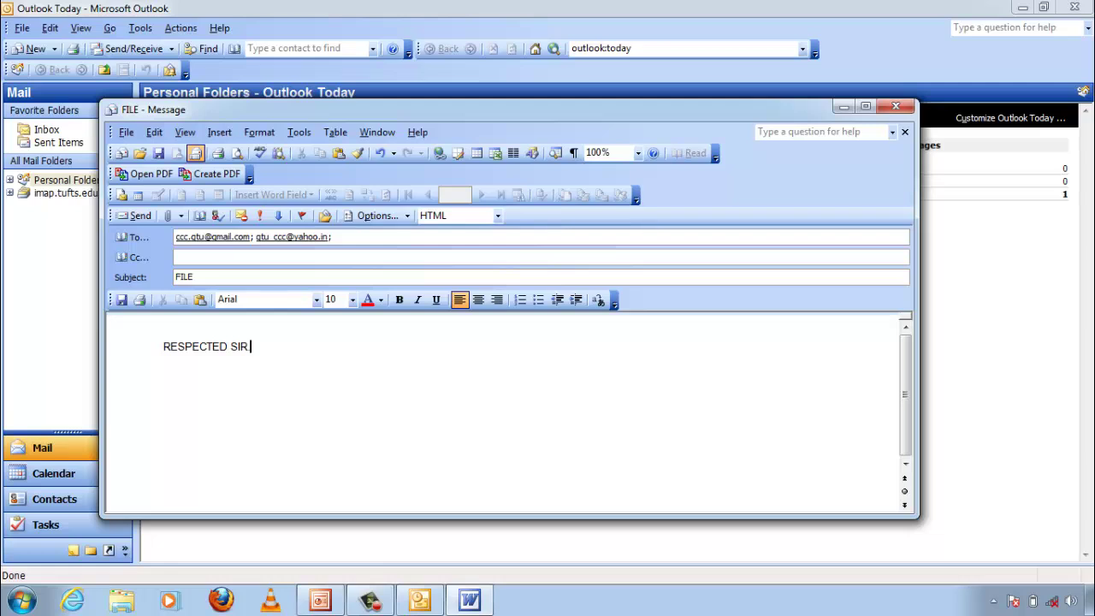
type("PLEASE FIND THE")
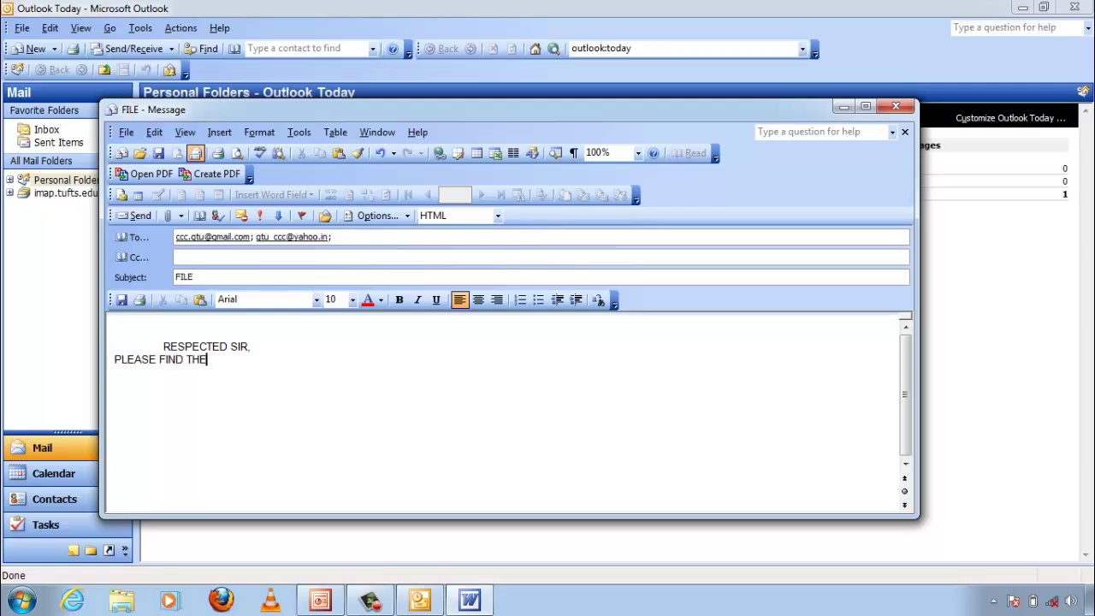
type(" FILE ATTACHE")
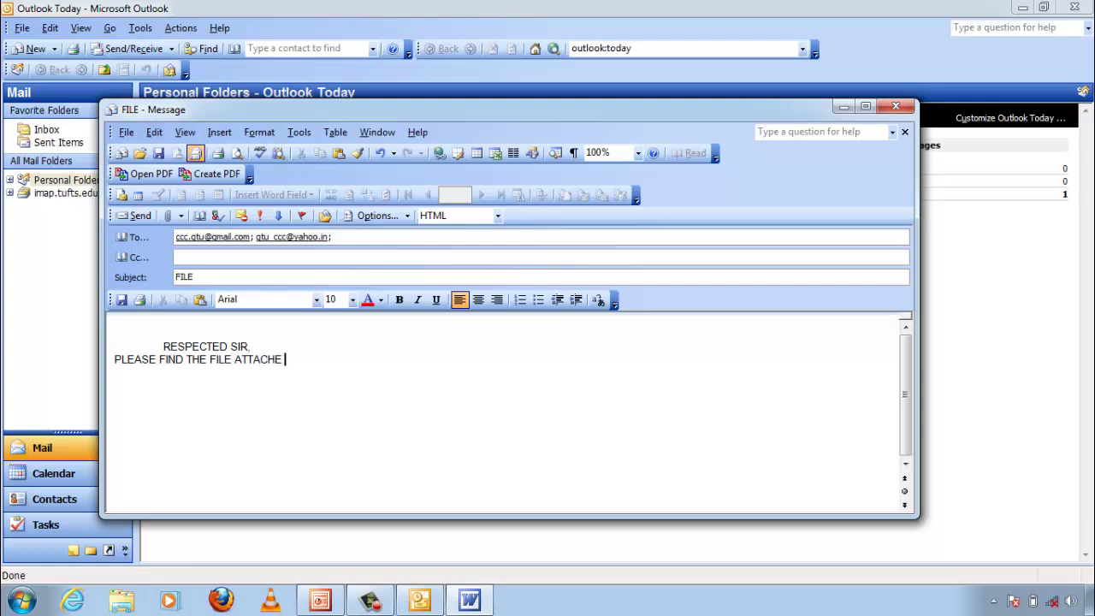
type("D HER")
type("EWITH.  ")
type("THANK YOU")
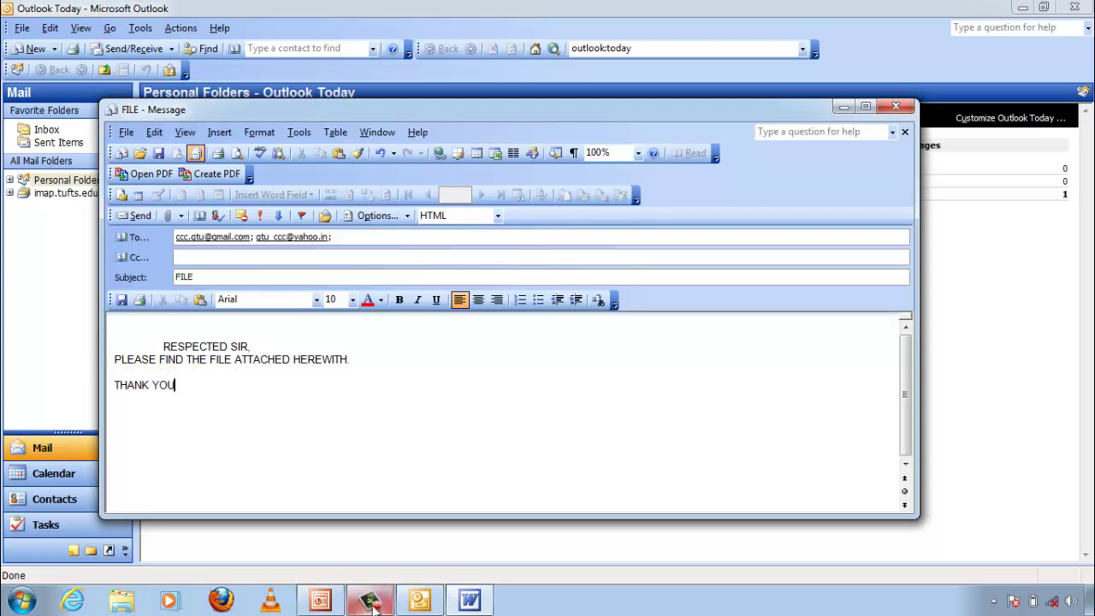
Recheck the attachment requirement on slide 6 in PowerPoint and attach HI.doc from the Desktop to the Outlook message
left_click(321, 601)
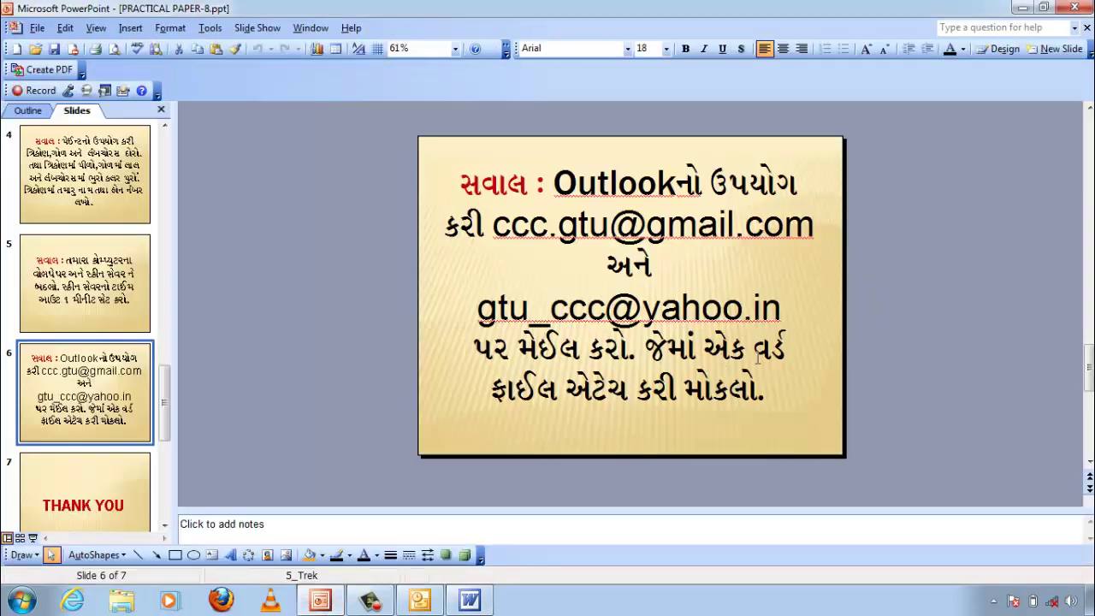
left_click(1022, 7)
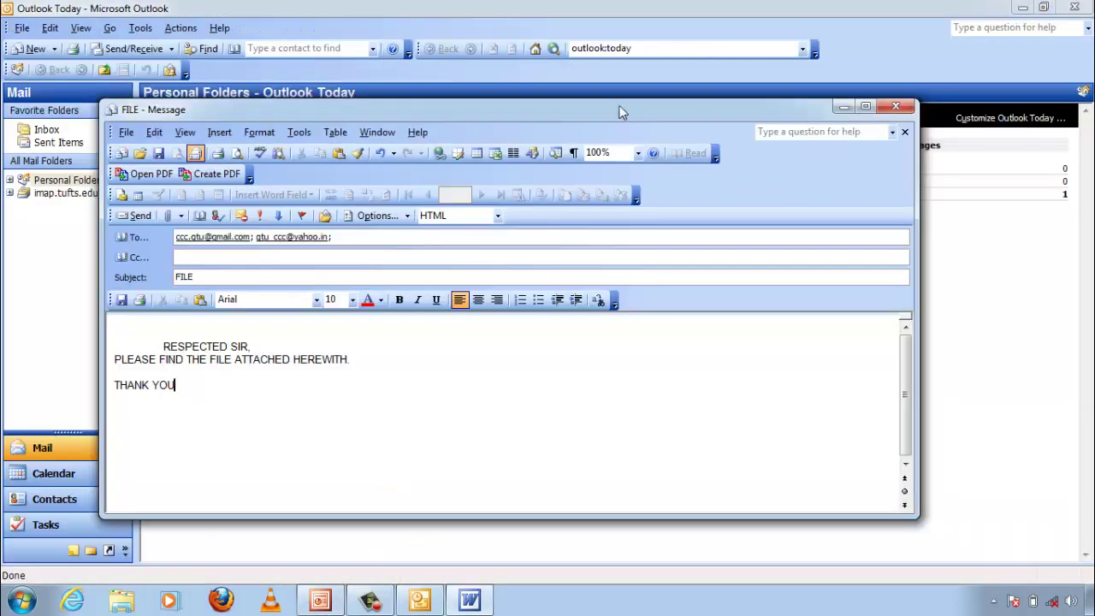
left_click(171, 216)
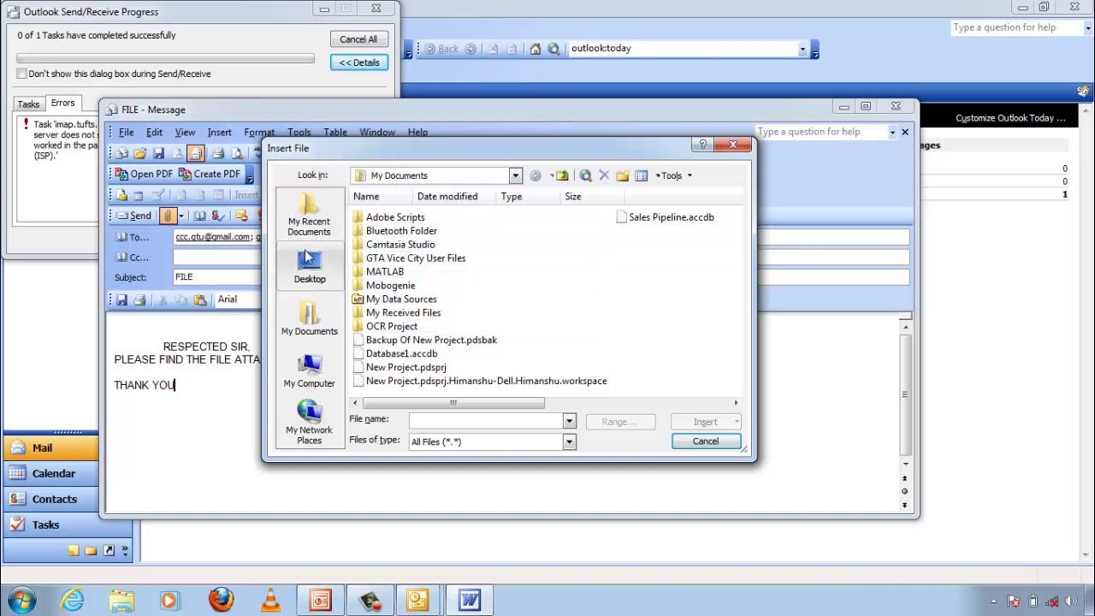
left_click(308, 263)
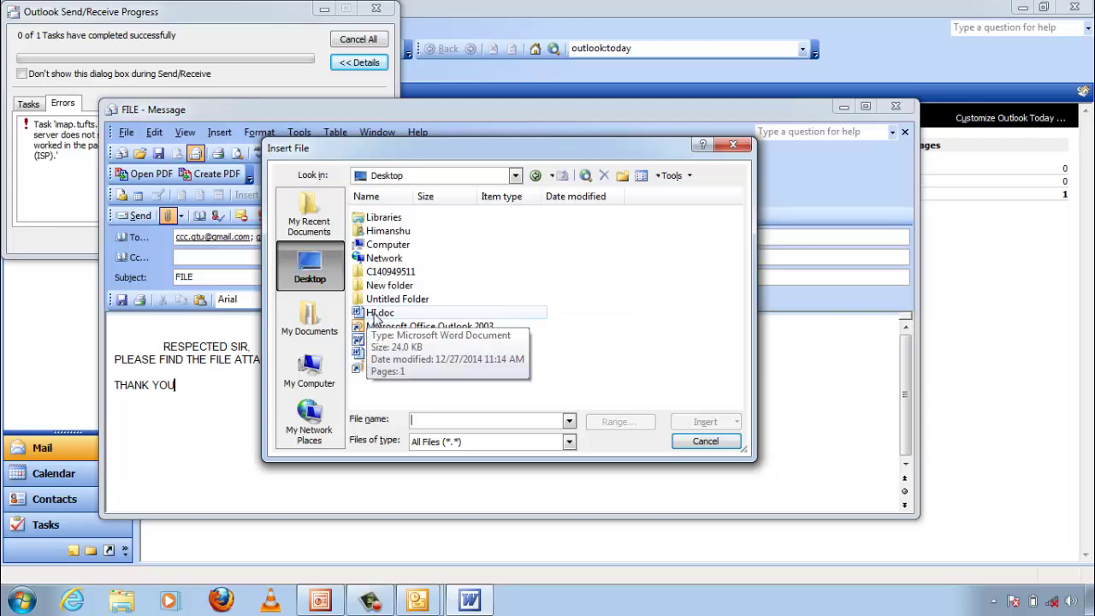
left_click(377, 313)
left_click(703, 421)
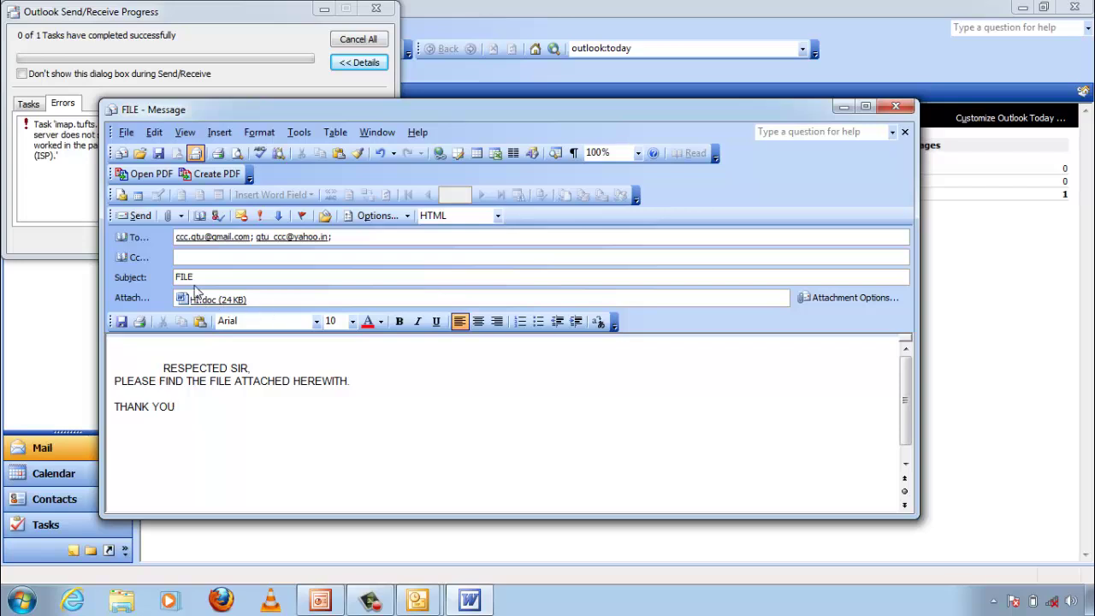
Send the message, dismiss the send/receive progress window, minimize Outlook, and switch back to slide 6 in PowerPoint
left_click(139, 217)
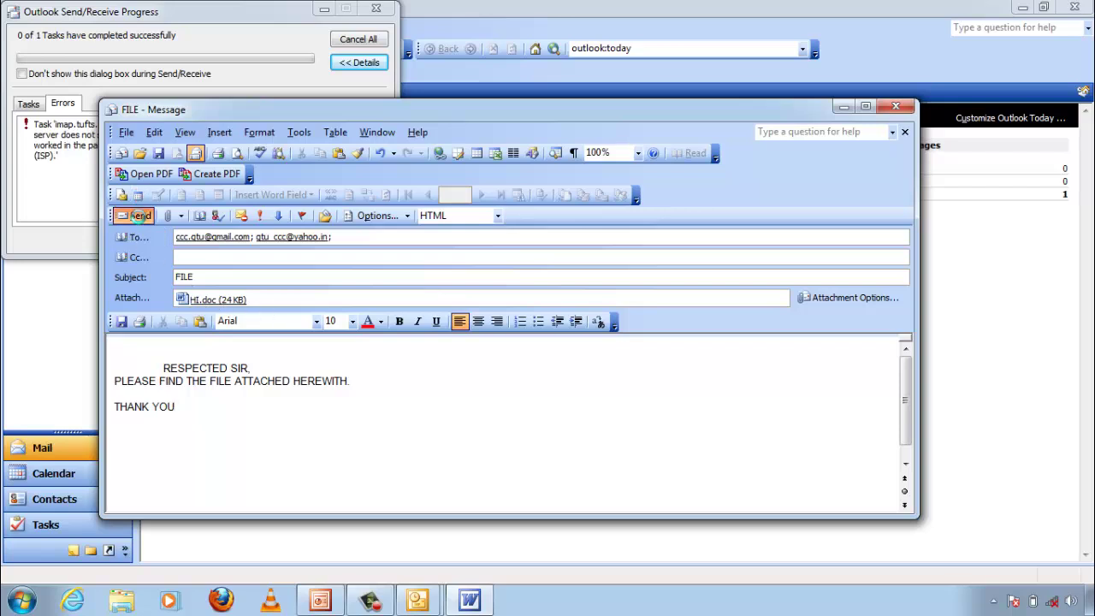
left_click(374, 9)
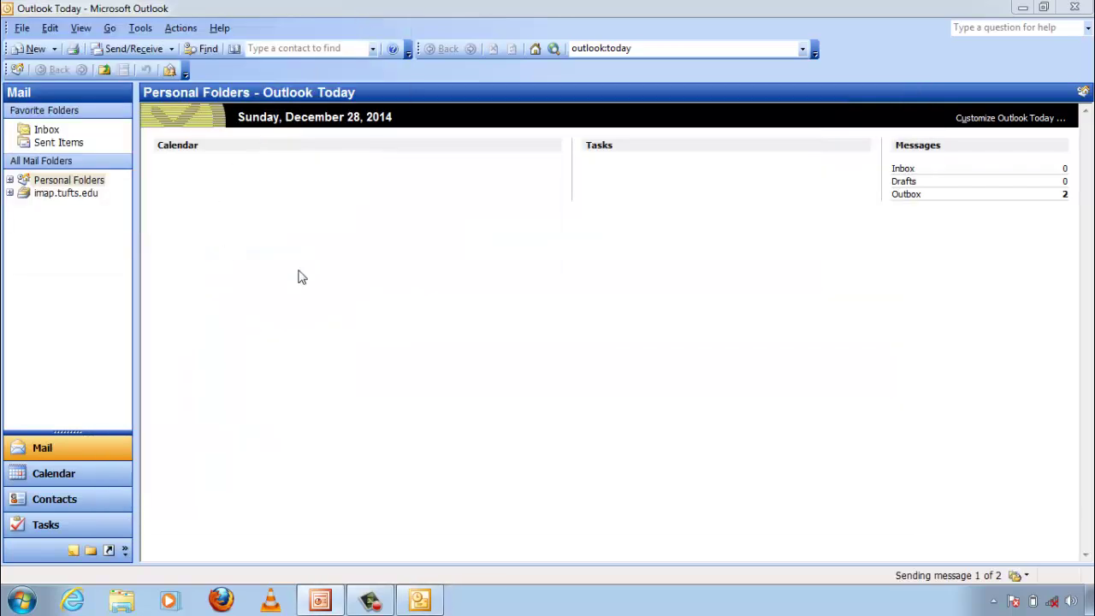
left_click(1024, 7)
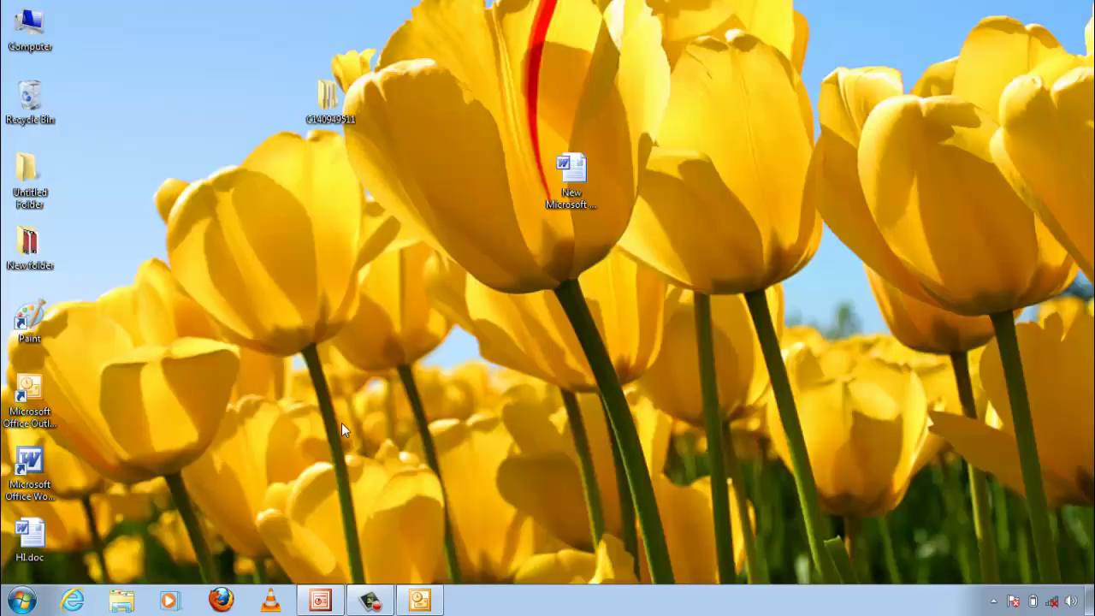
left_click(323, 603)
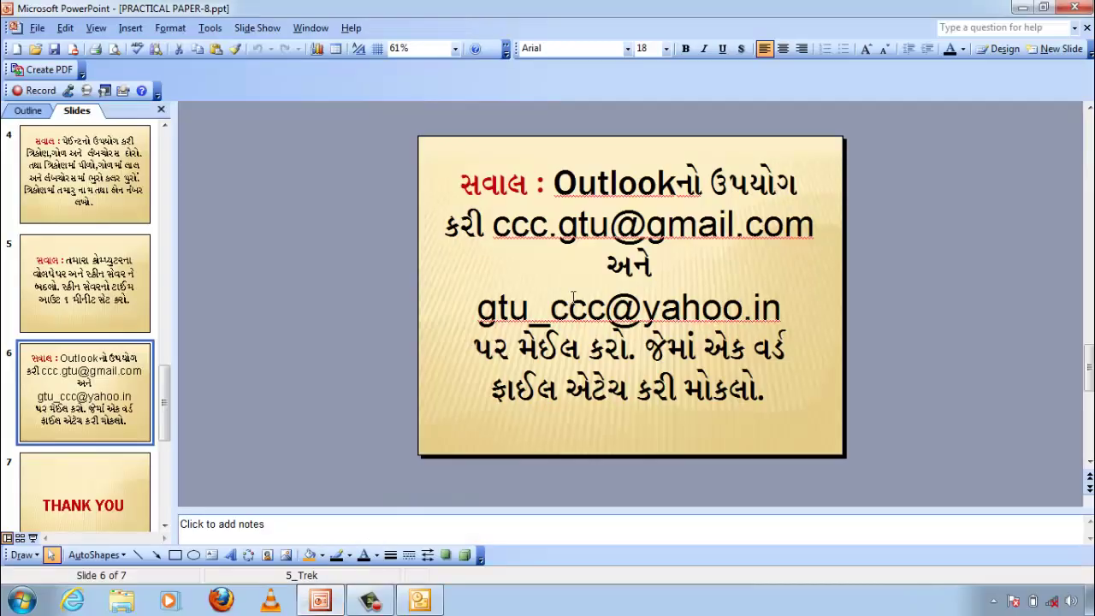